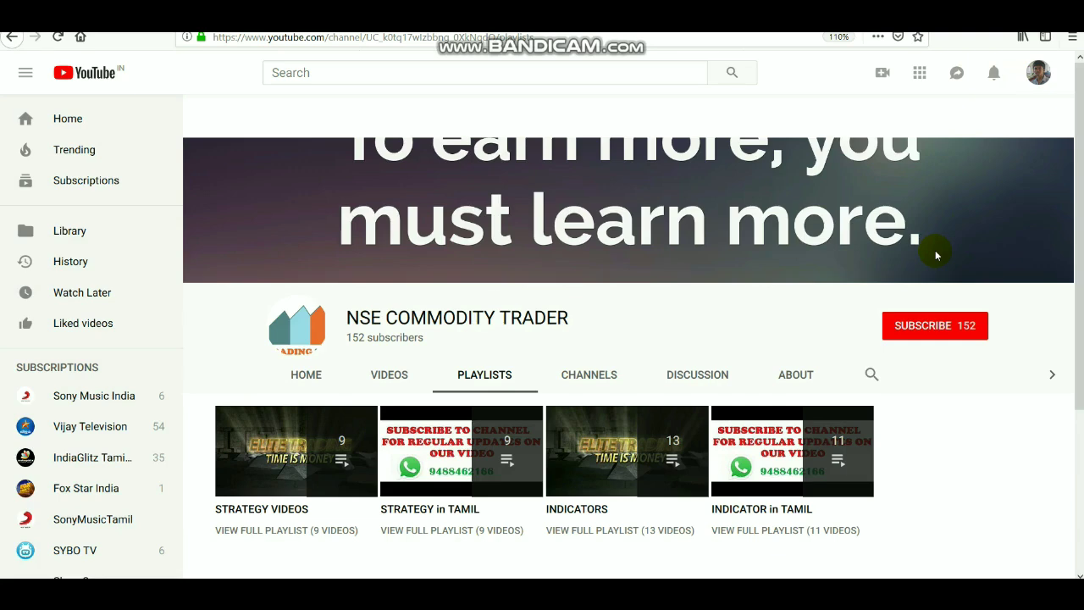
- Subscribe to NSE COMMODITY TRADER and open the STRATEGY VIDEOS playlist's first video in a new tab
click(939, 331)
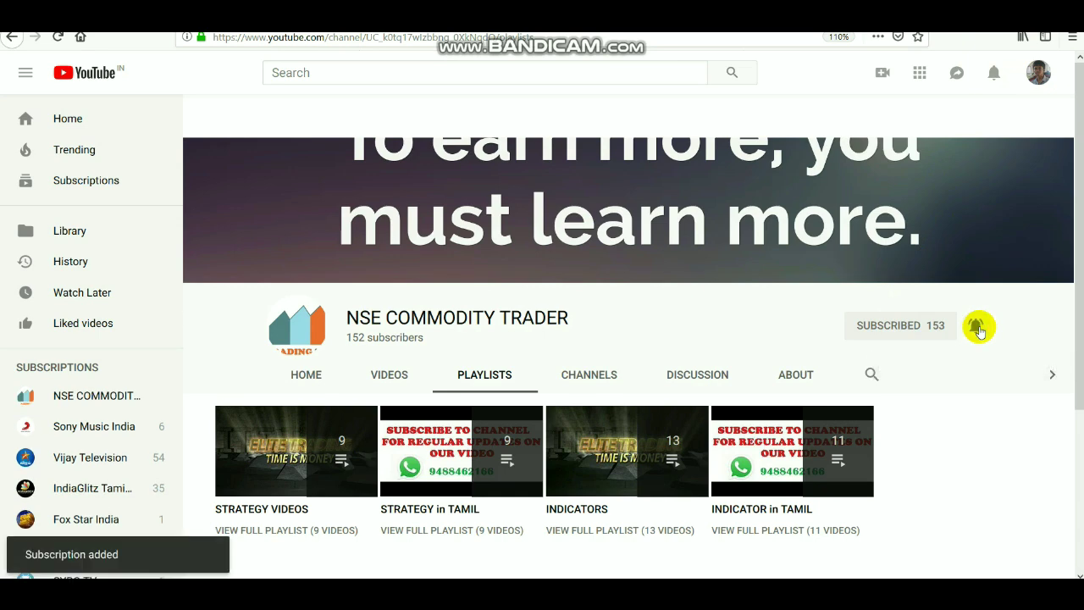
mouse_move(344, 425)
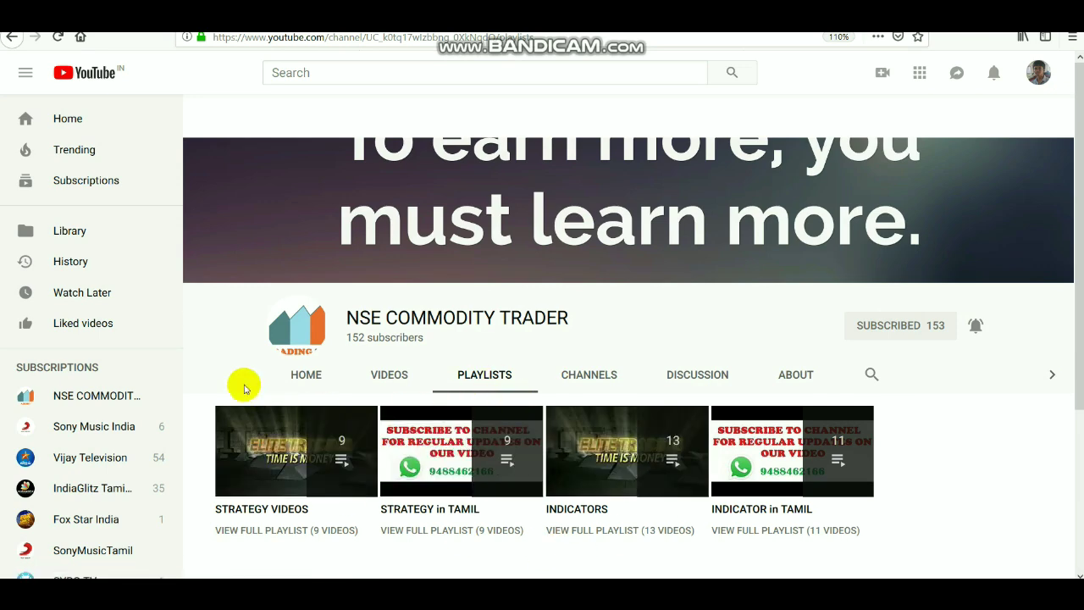
right_click(264, 462)
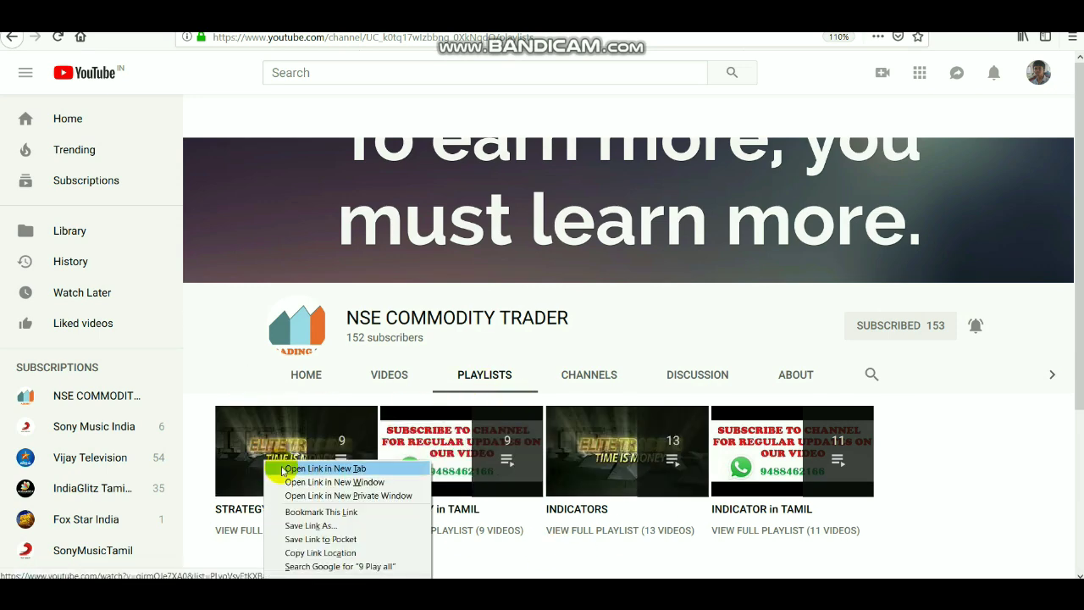
click(283, 469)
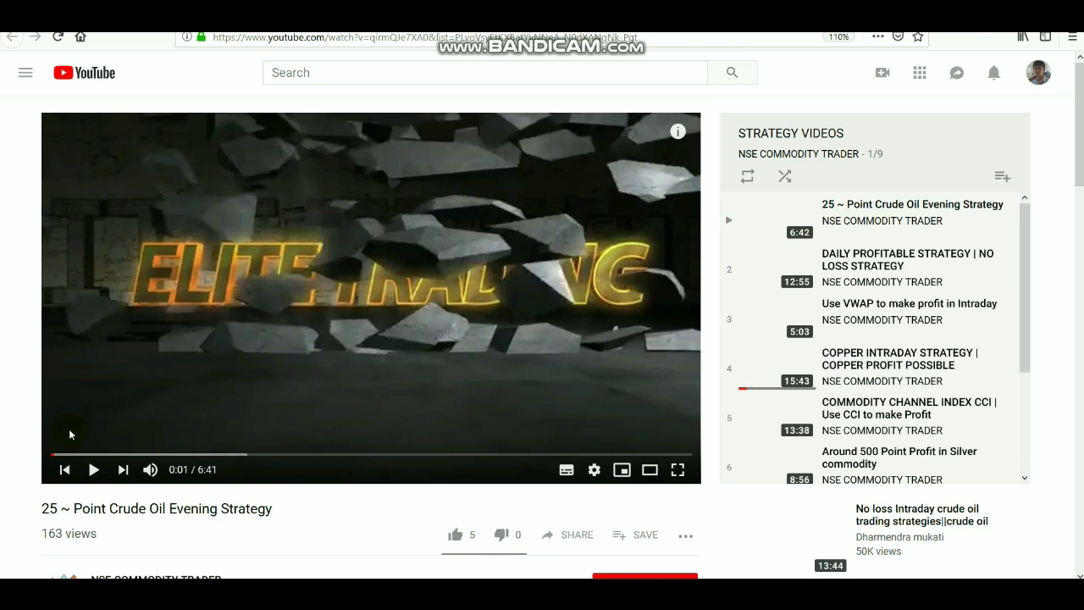
- Expand the video description and follow the aliceblueonline account-opening link
scroll(68, 429, down, 4)
scroll(70, 433, down, 2)
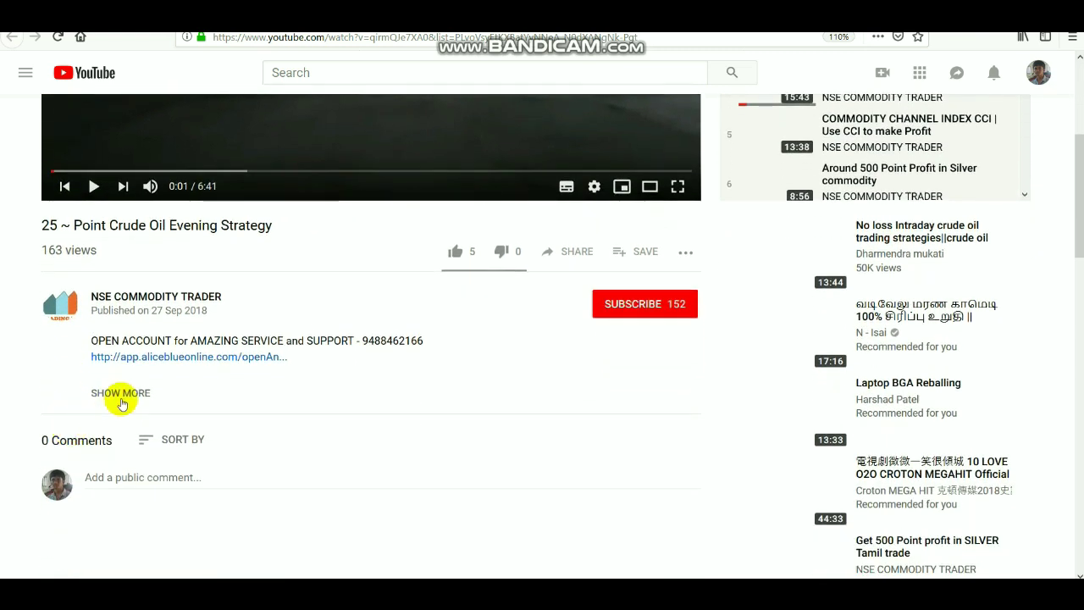
click(132, 392)
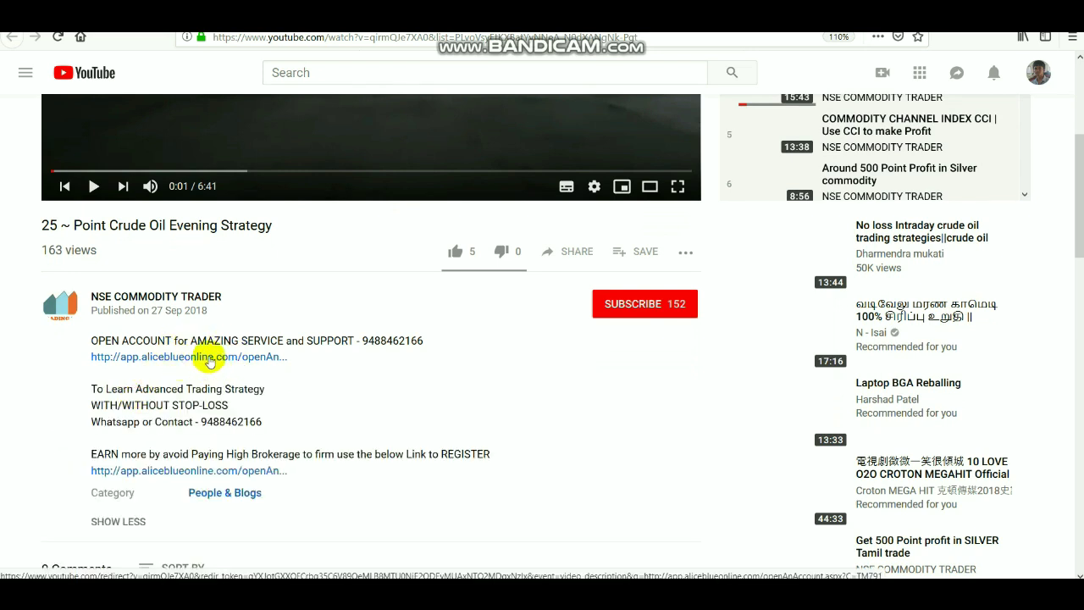
click(210, 358)
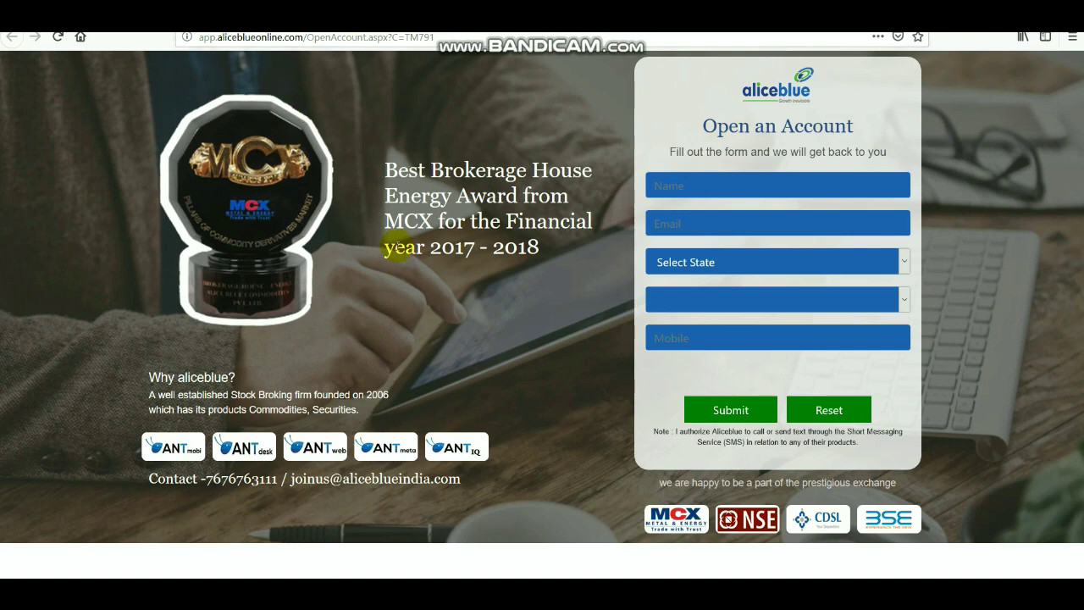
- Close the Alice Blue account-opening tab with Ctrl+W
key(ctrl+w)
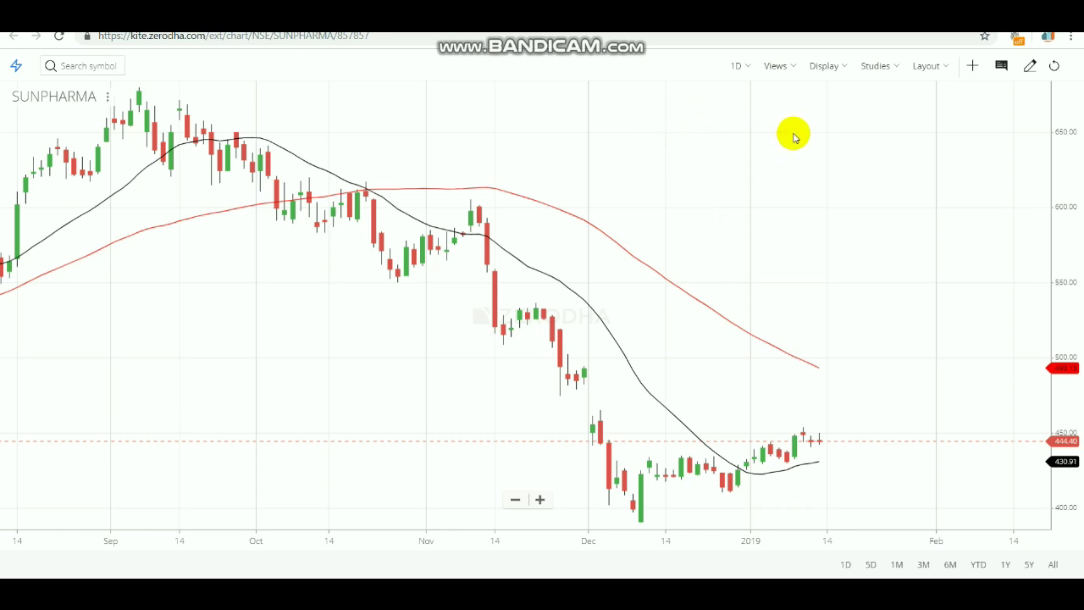
click(872, 65)
click(902, 127)
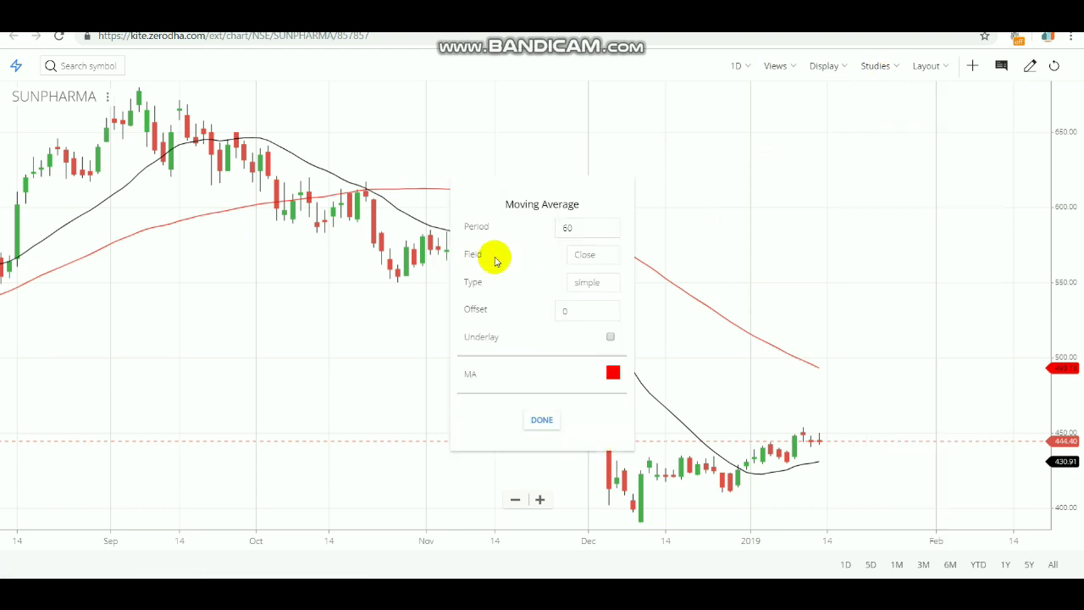
double_click(582, 227)
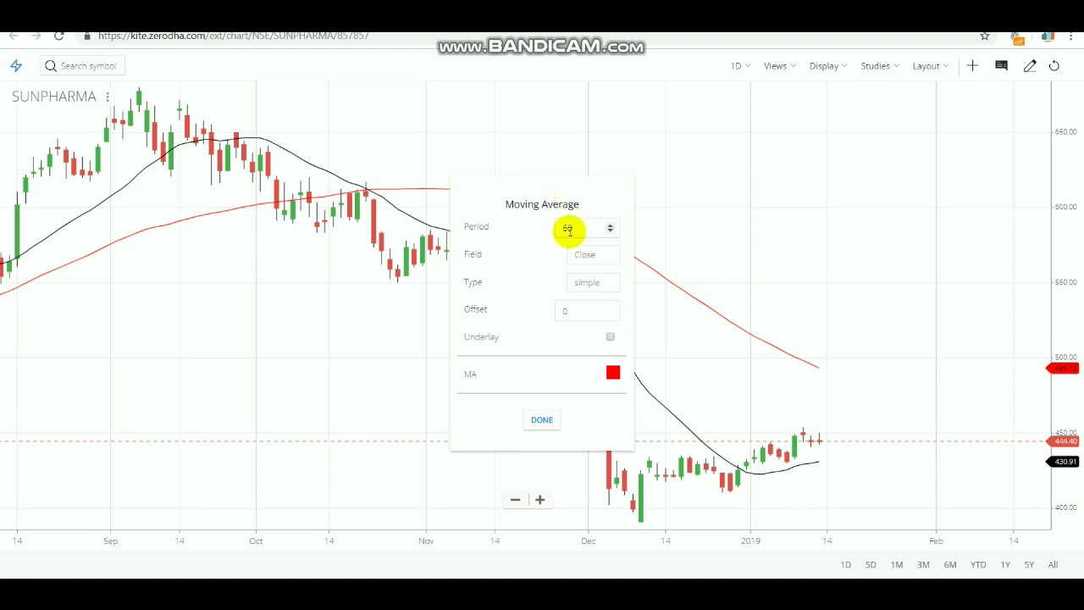
click(537, 423)
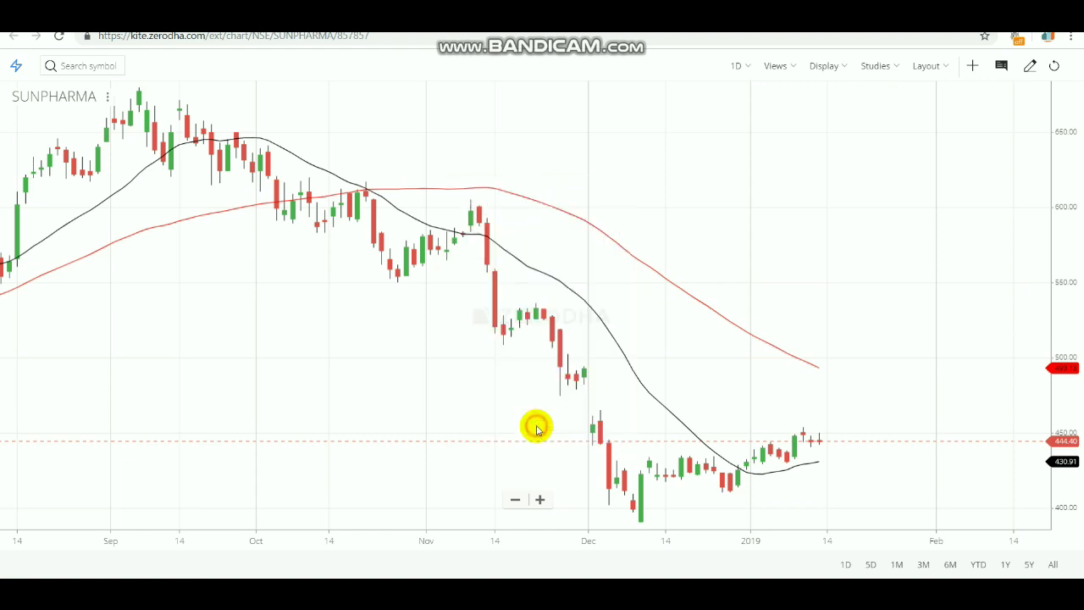
click(875, 65)
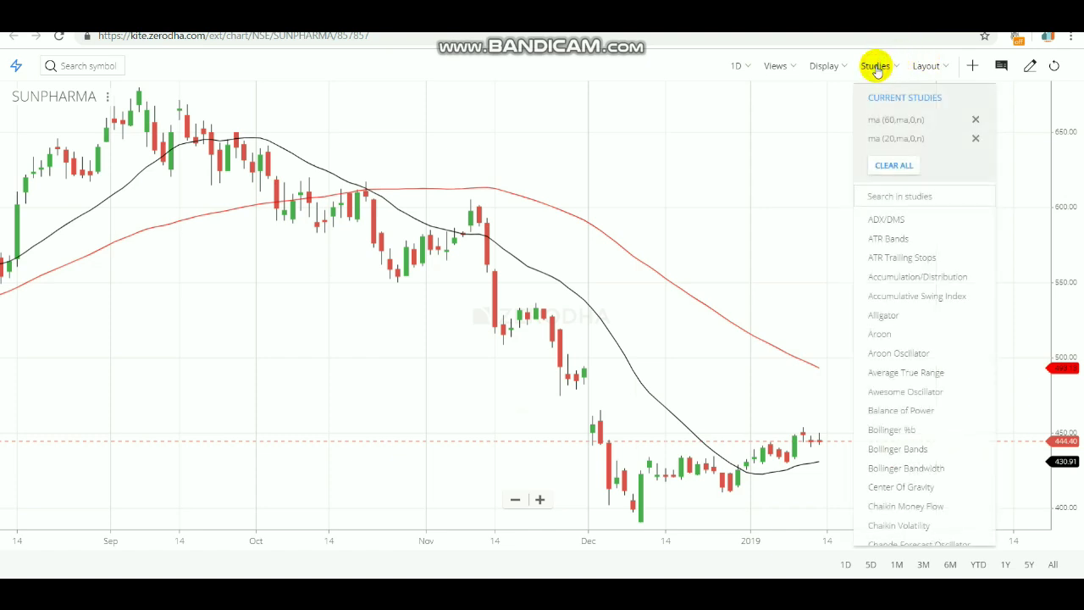
click(901, 138)
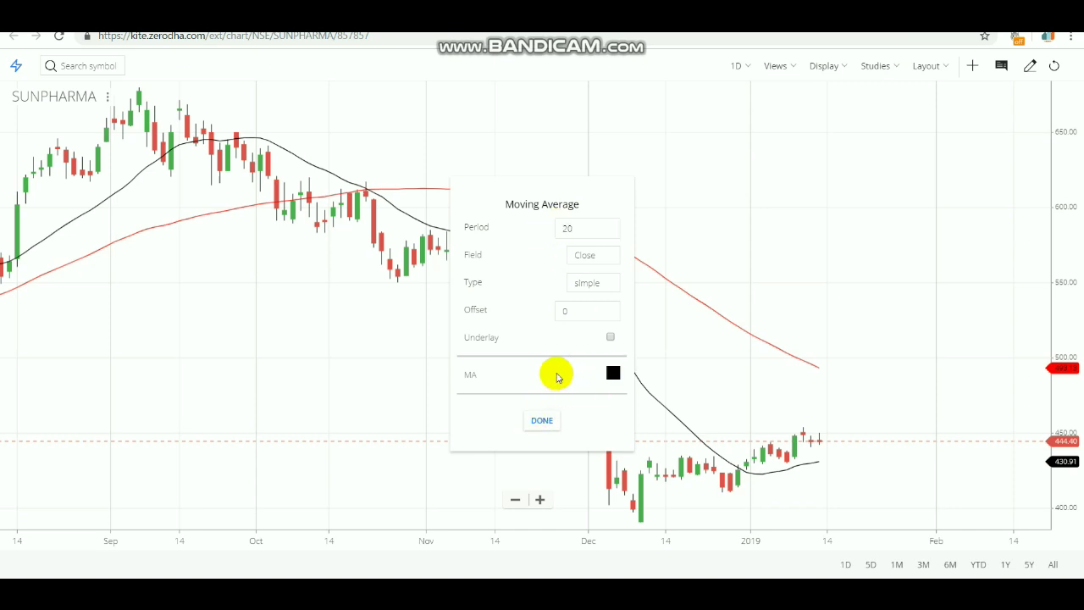
click(542, 423)
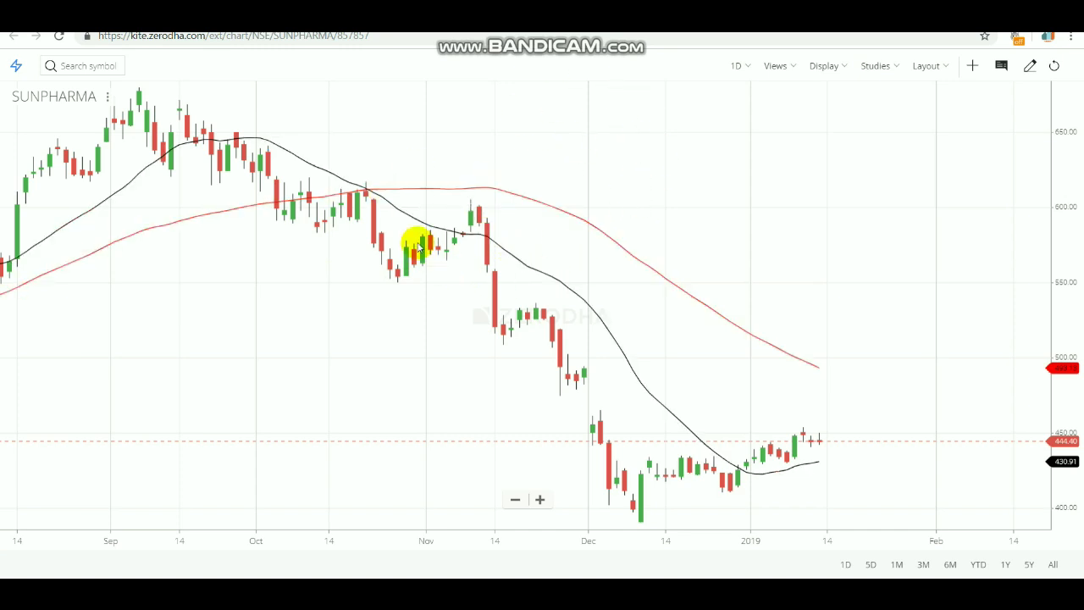
- Switch the SUNPHARMA chart to 5-minute candles and turn on the crosshair price readout
click(747, 76)
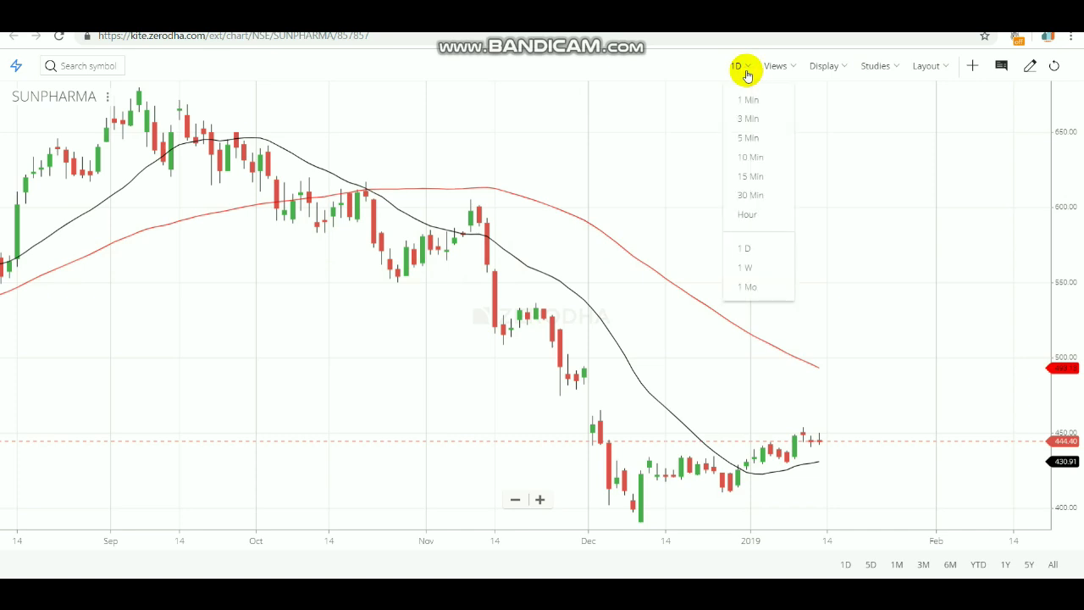
click(774, 143)
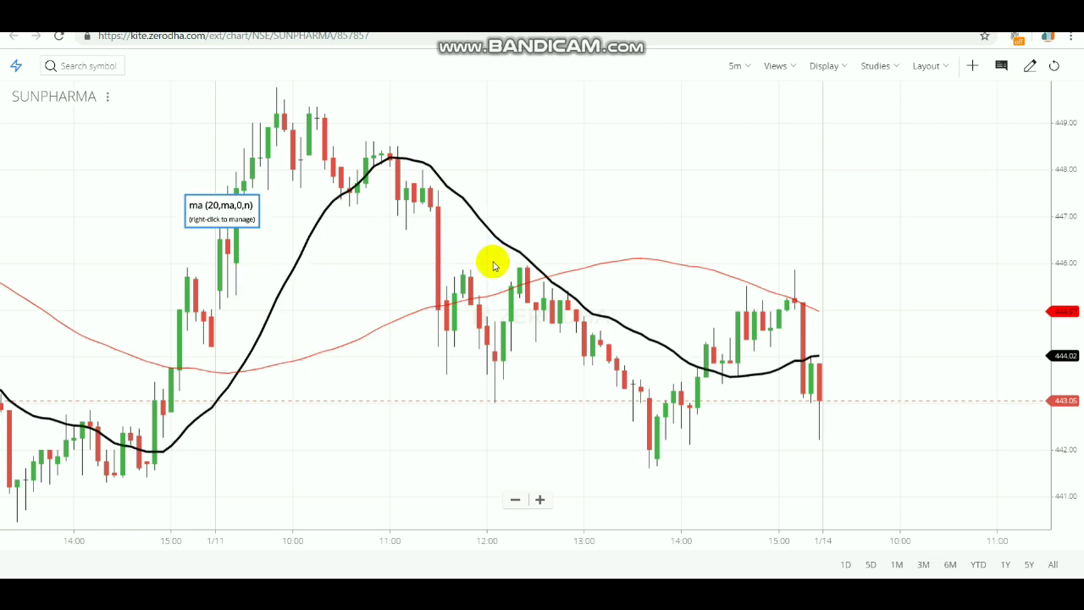
click(974, 73)
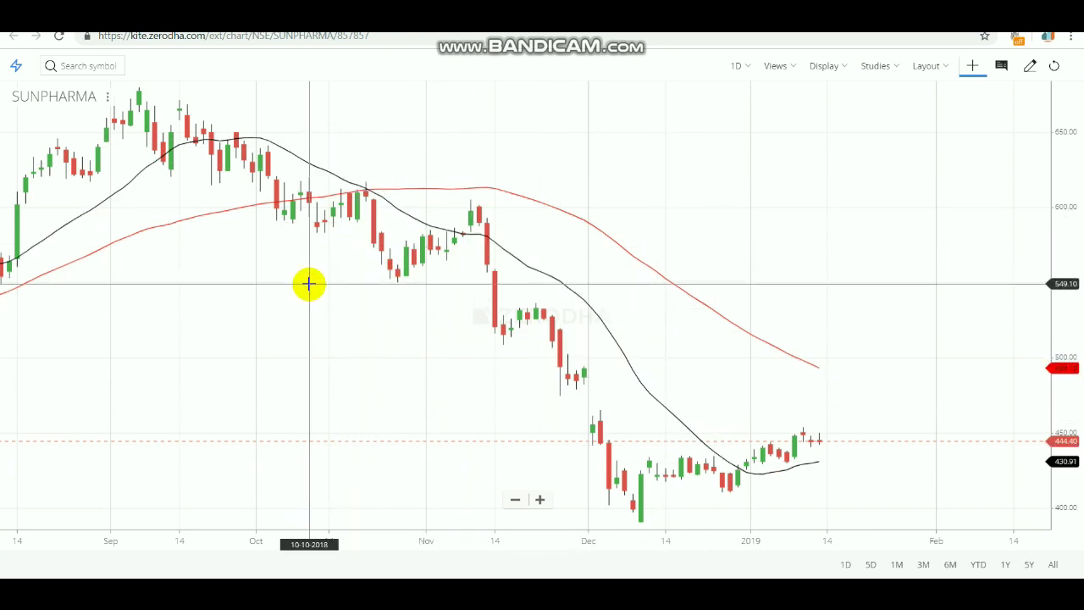
- Pan SUNPHARMA's daily chart back to May, then return to the latest candles with empty dates ahead
drag(316, 291, 605, 305)
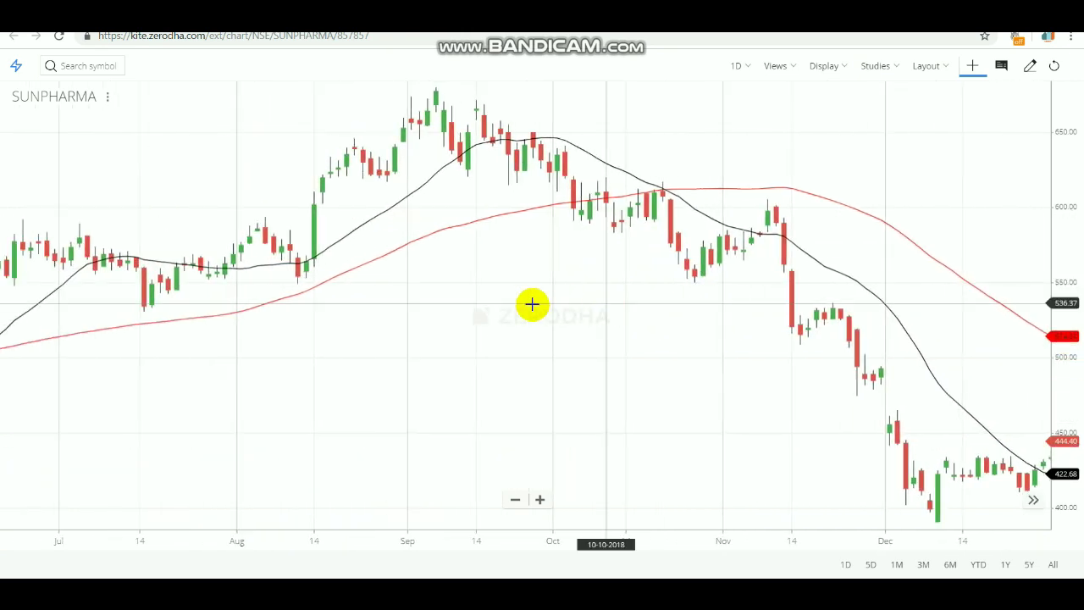
drag(332, 319, 728, 326)
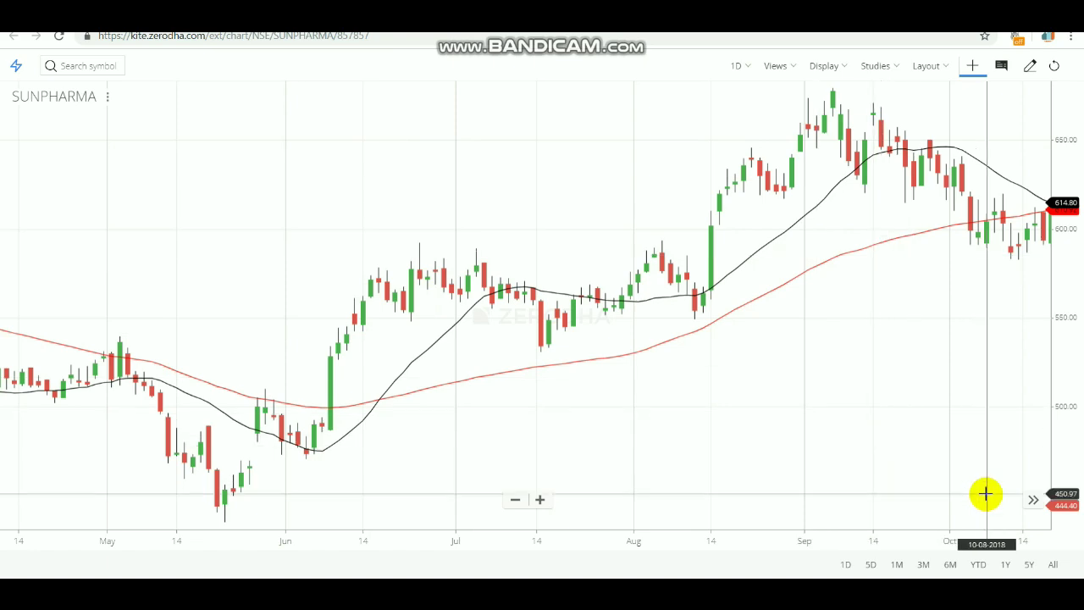
click(1033, 499)
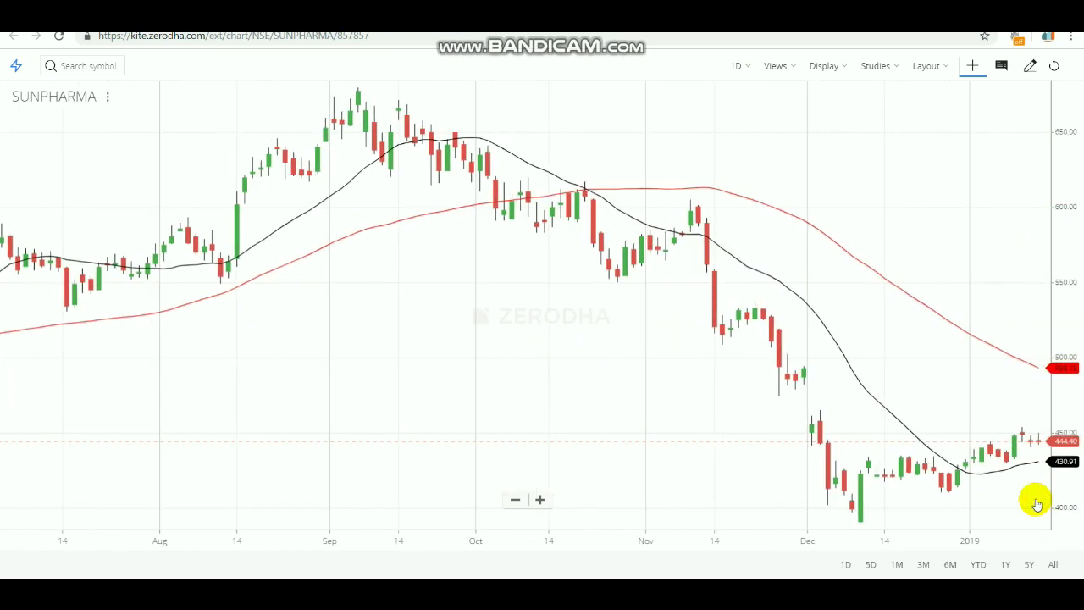
drag(947, 390, 753, 370)
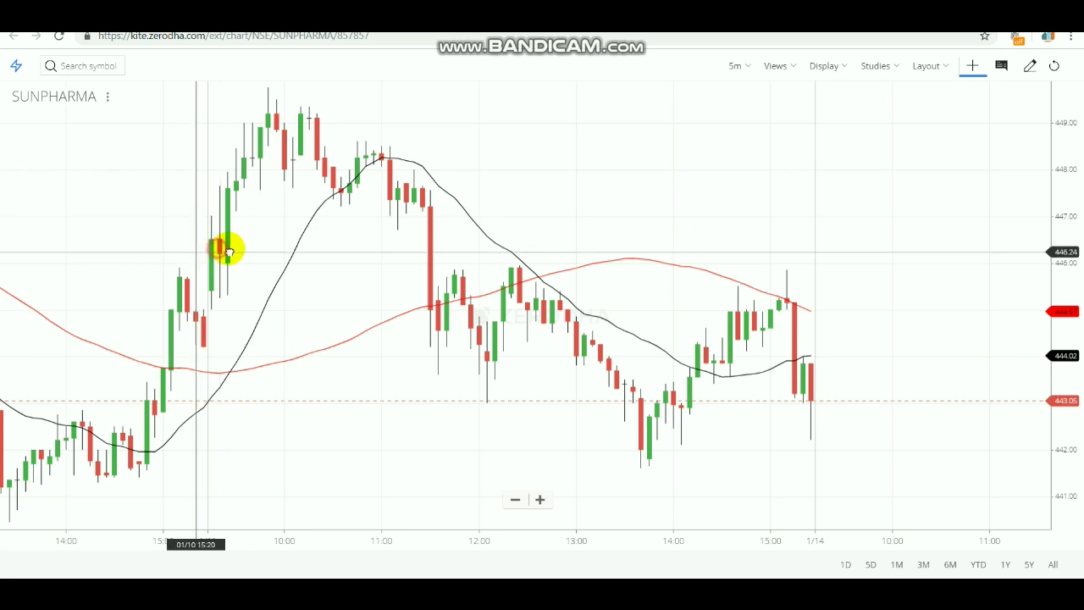
- Pan SUNPHARMA's 5-minute chart back into the 1/10 session
drag(218, 247, 521, 307)
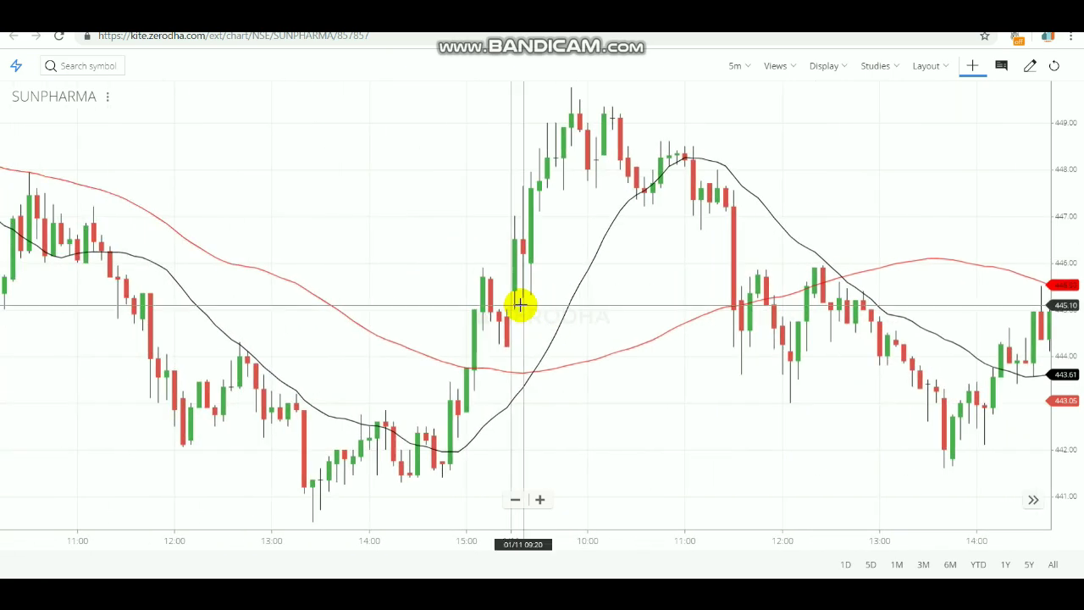
drag(353, 266, 587, 307)
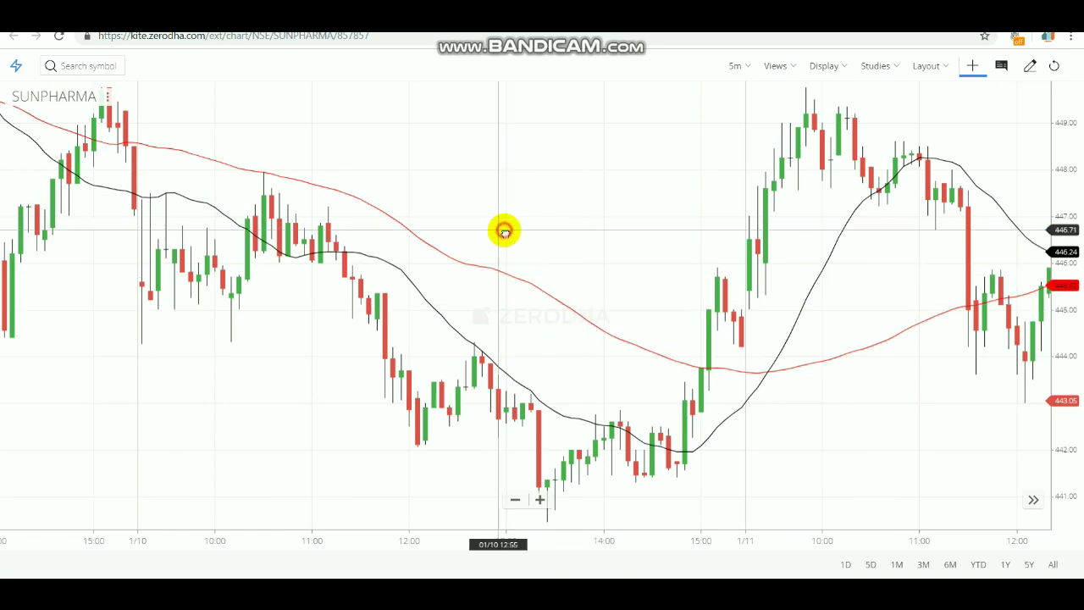
drag(504, 230, 625, 285)
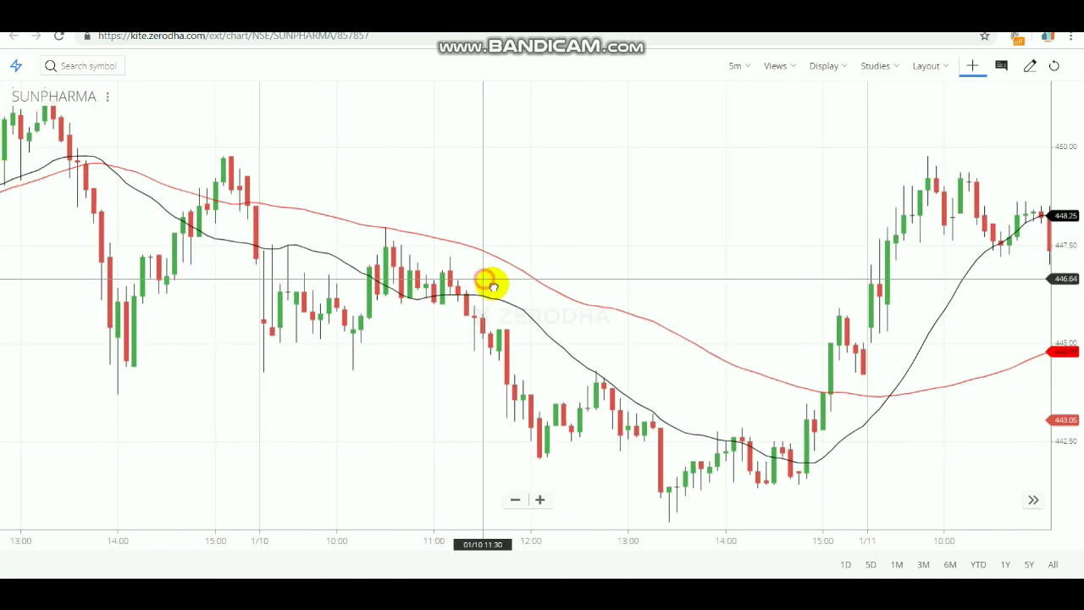
drag(491, 285, 533, 288)
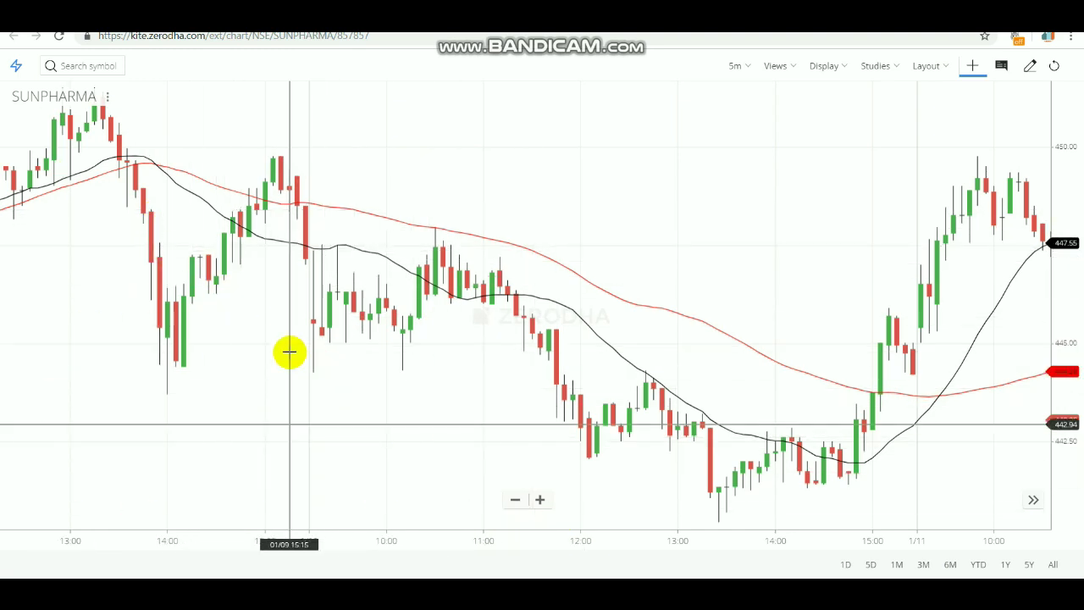
- Continue panning back through 1/8 to the 1/7 session, then switch to the RELIANCE chart
drag(408, 327, 653, 271)
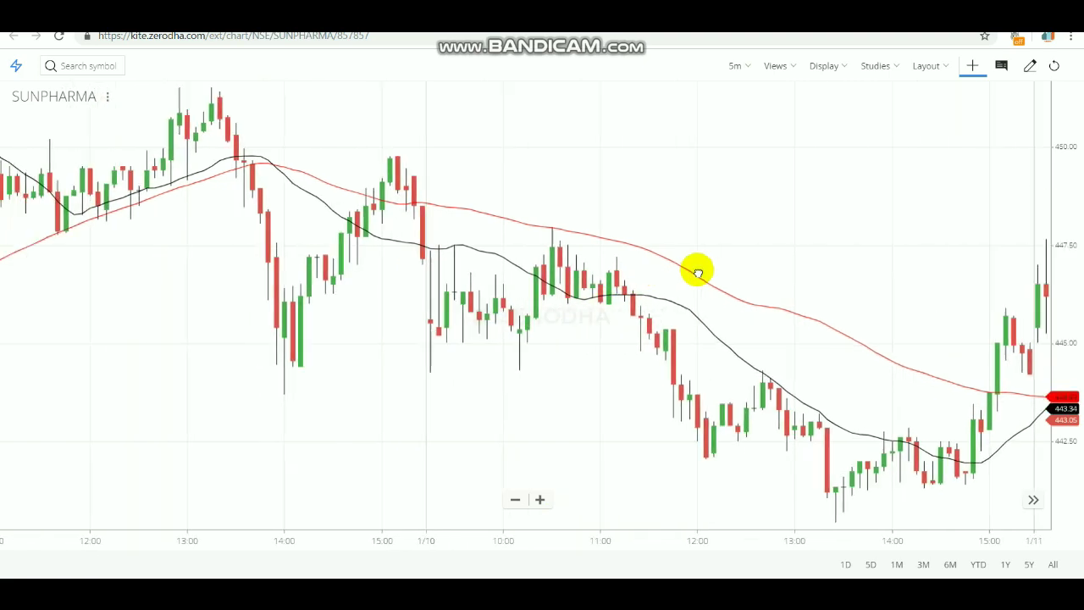
drag(402, 327, 571, 295)
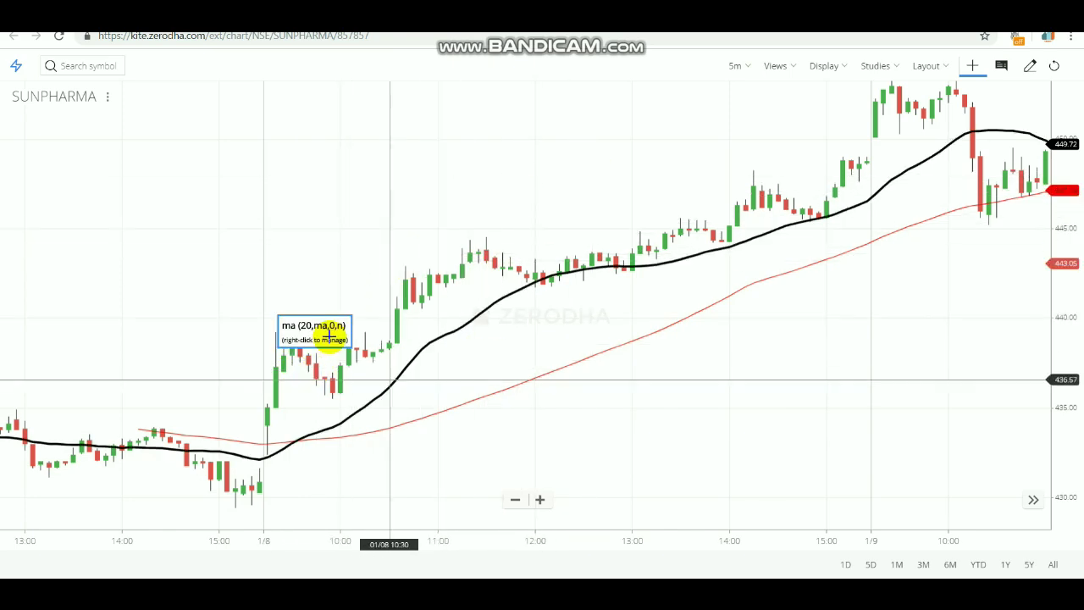
drag(398, 313, 692, 254)
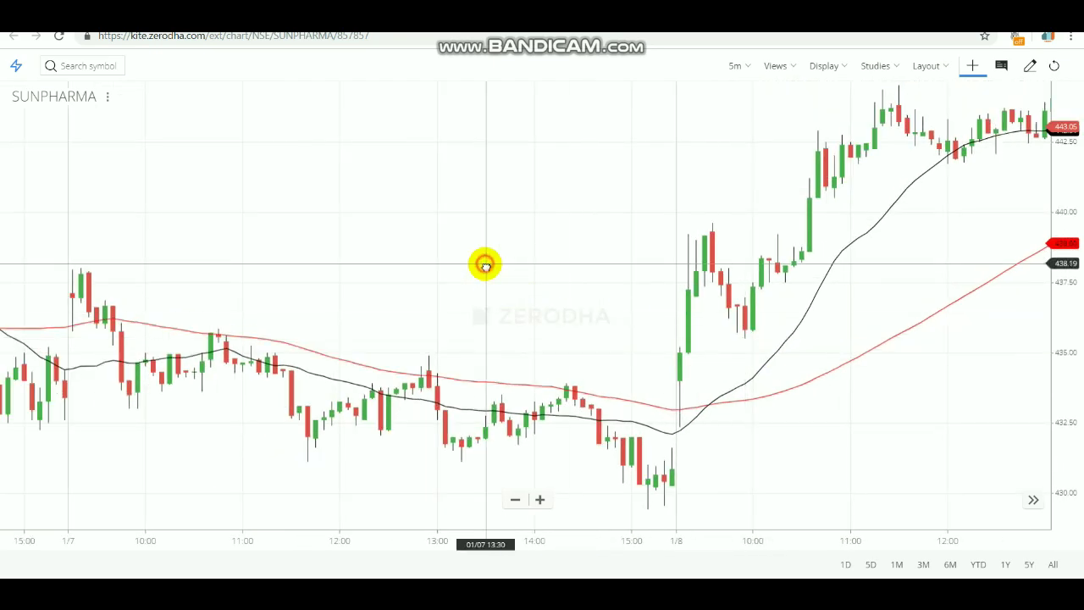
drag(484, 262, 707, 254)
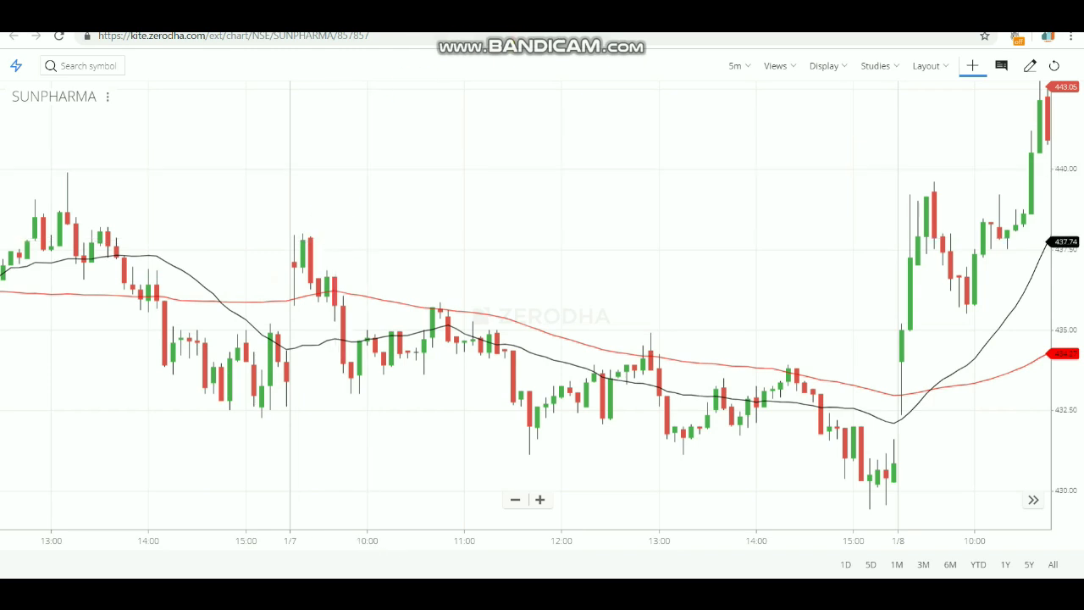
key(ctrl+Tab)
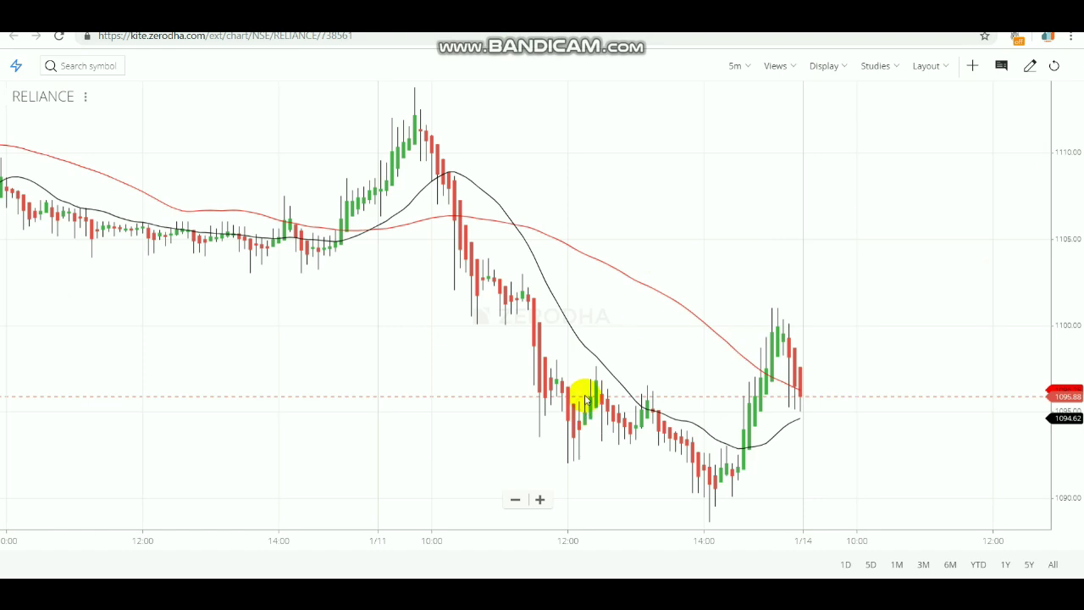
- Zoom into RELIANCE's 5-minute chart and inspect the 1/11 session and previous day's close
scroll(409, 458, up, 3)
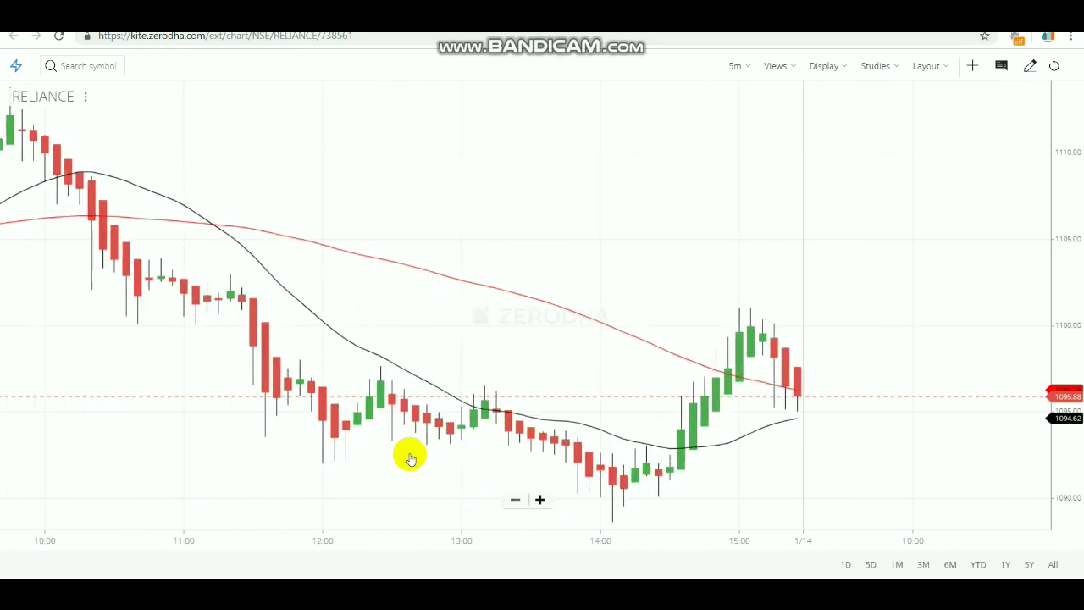
drag(205, 389, 375, 334)
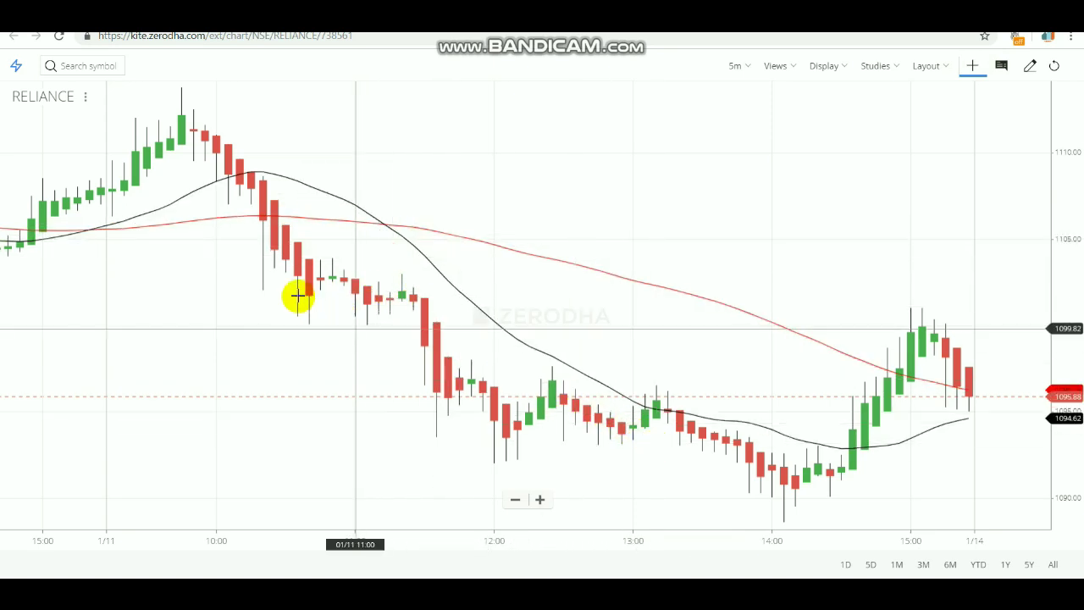
drag(288, 293, 577, 268)
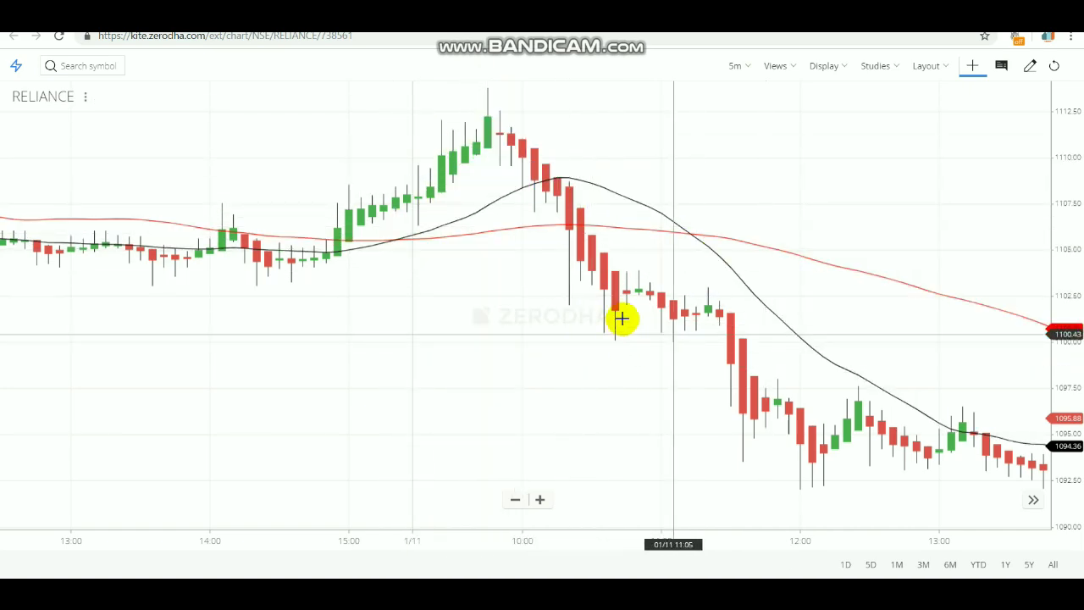
drag(468, 288, 314, 314)
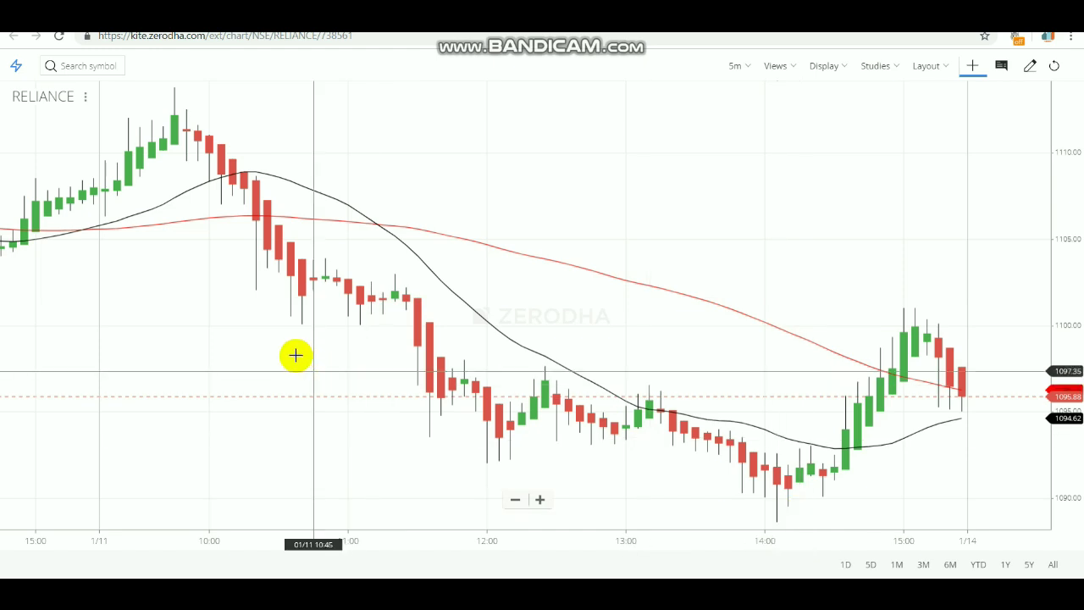
- Pan RELIANCE back from the 1/11 morning through 1/10 to the 1/9 price range
mouse_move(293, 355)
mouse_down()
mouse_move(507, 261)
mouse_move(684, 387)
mouse_up()
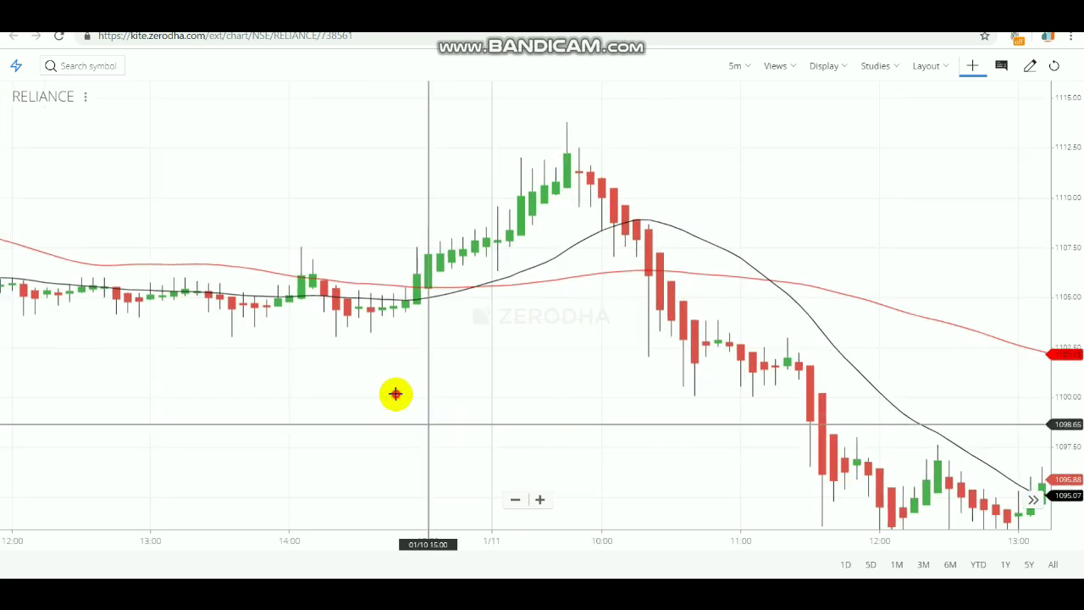
drag(396, 393, 690, 404)
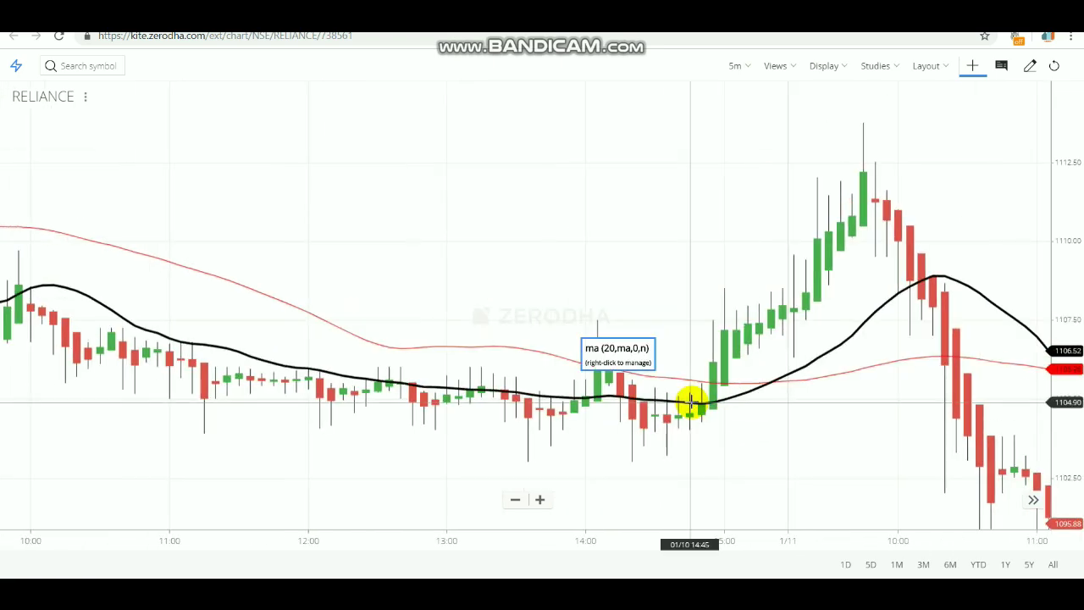
mouse_move(426, 242)
mouse_down()
mouse_move(814, 246)
mouse_move(726, 209)
mouse_up()
scroll(448, 297, down, 3)
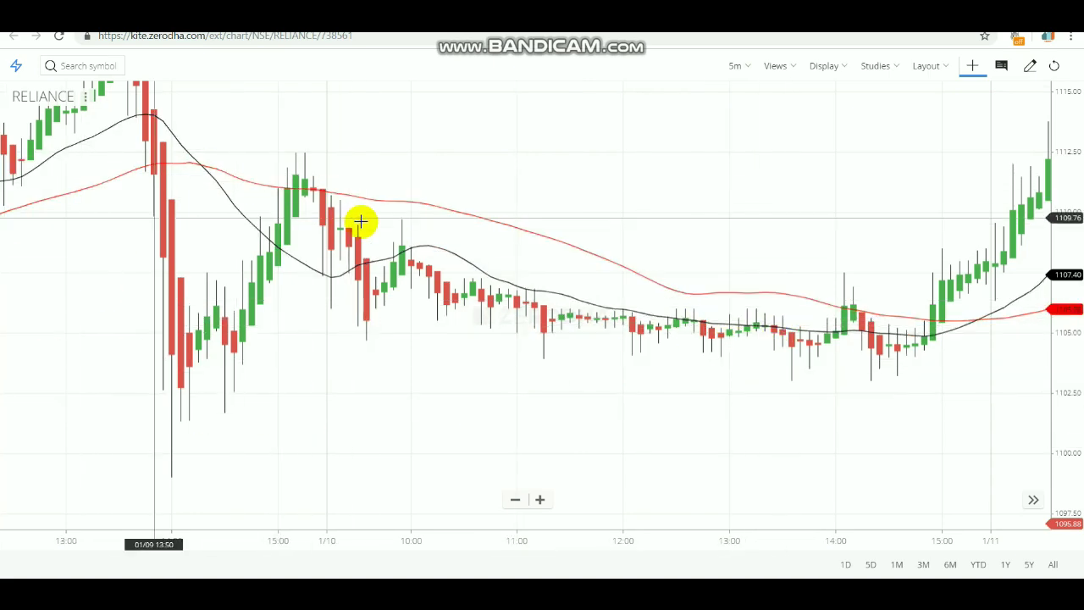
- Continue panning RELIANCE back through 1/9 and 1/8 to the 1/7 session
drag(360, 227, 690, 254)
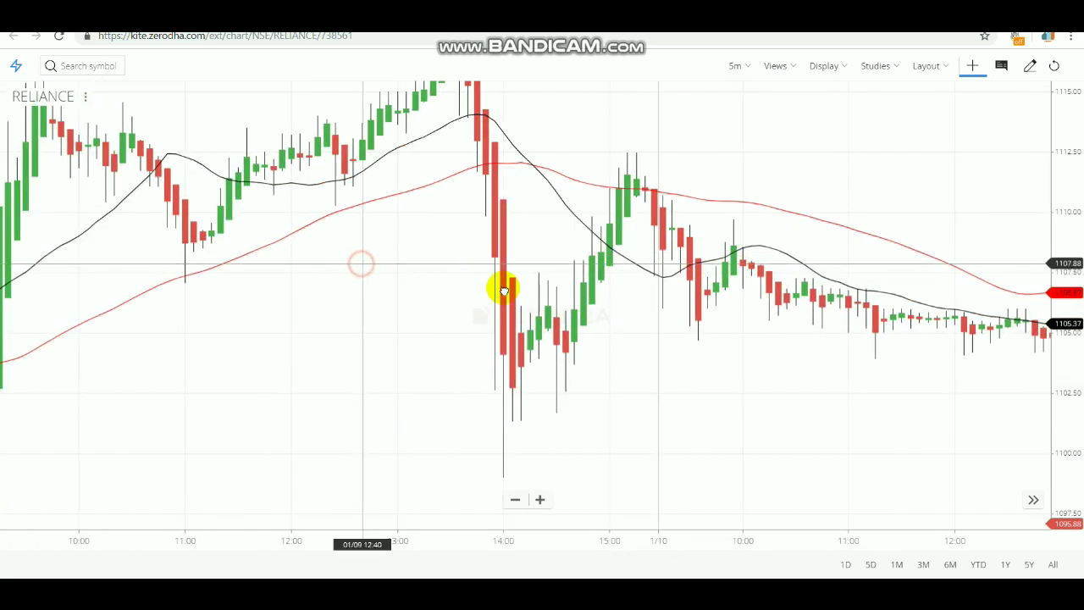
drag(496, 285, 689, 315)
drag(323, 333, 441, 364)
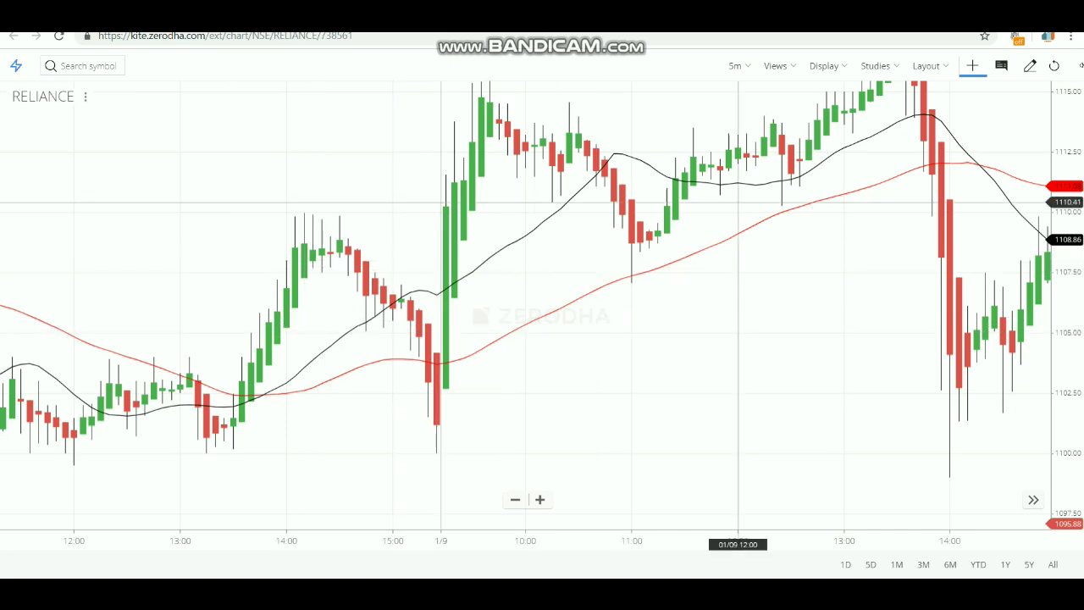
drag(292, 365, 463, 398)
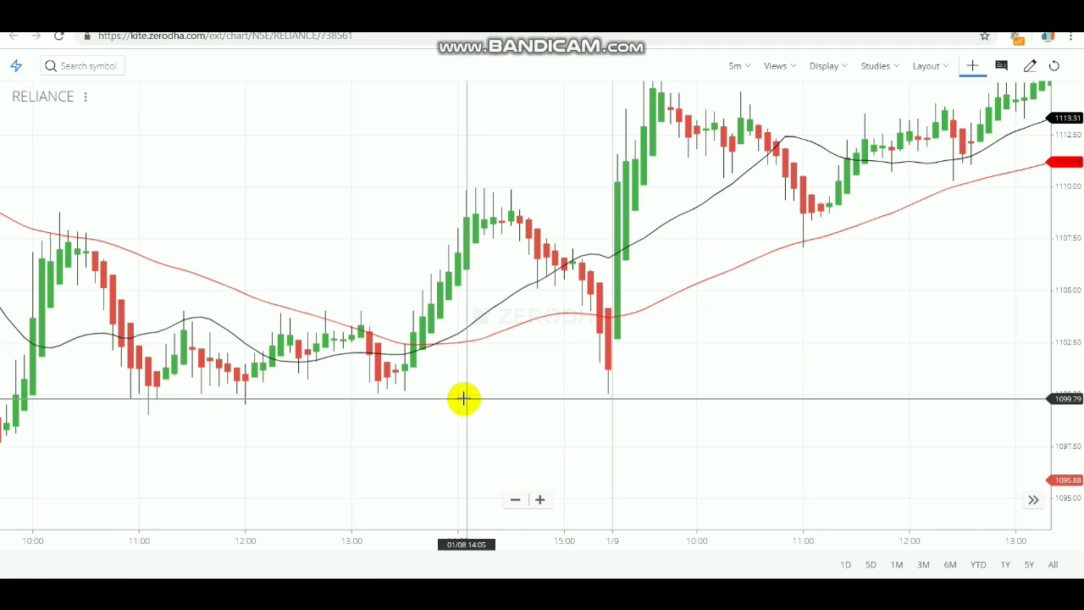
drag(355, 348, 452, 304)
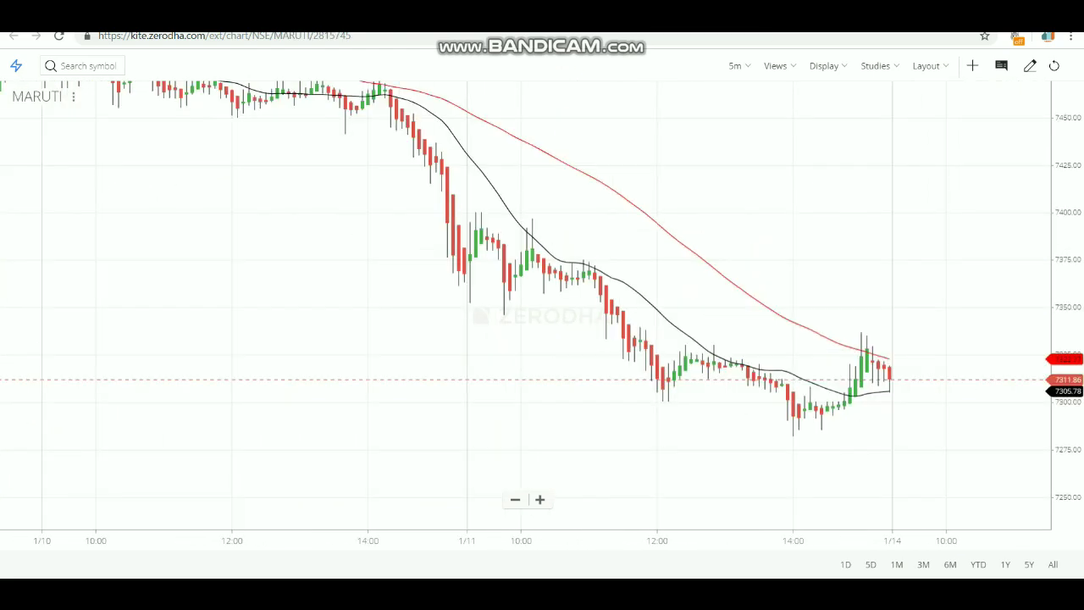
- Pan back through MARUTI's earlier sessions, zoom in, and turn on the crosshair readout
mouse_move(545, 185)
mouse_down()
mouse_move(736, 273)
mouse_move(766, 265)
mouse_up()
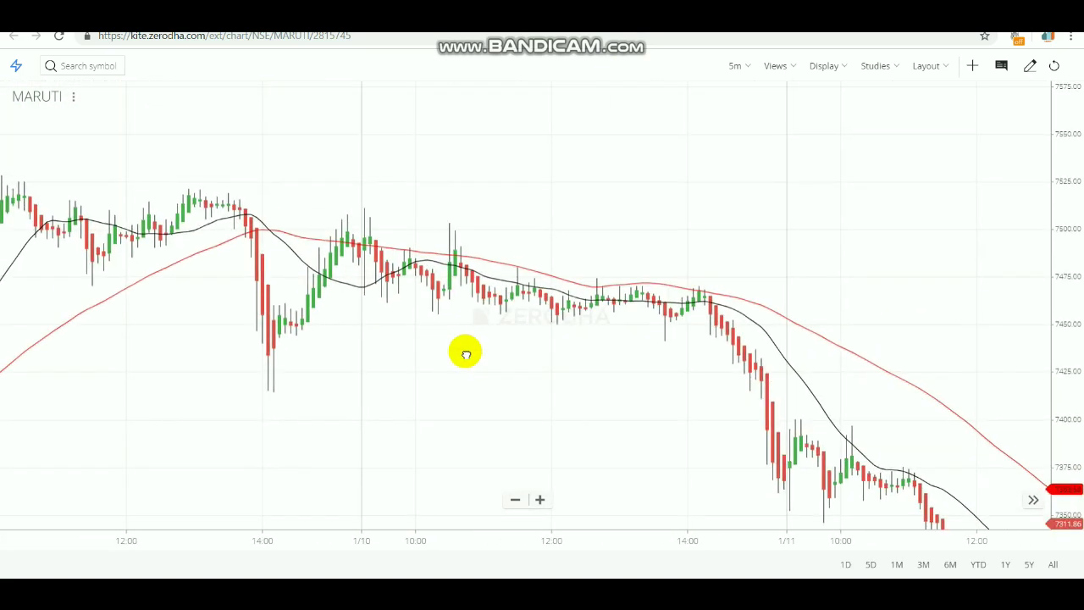
drag(428, 278, 465, 351)
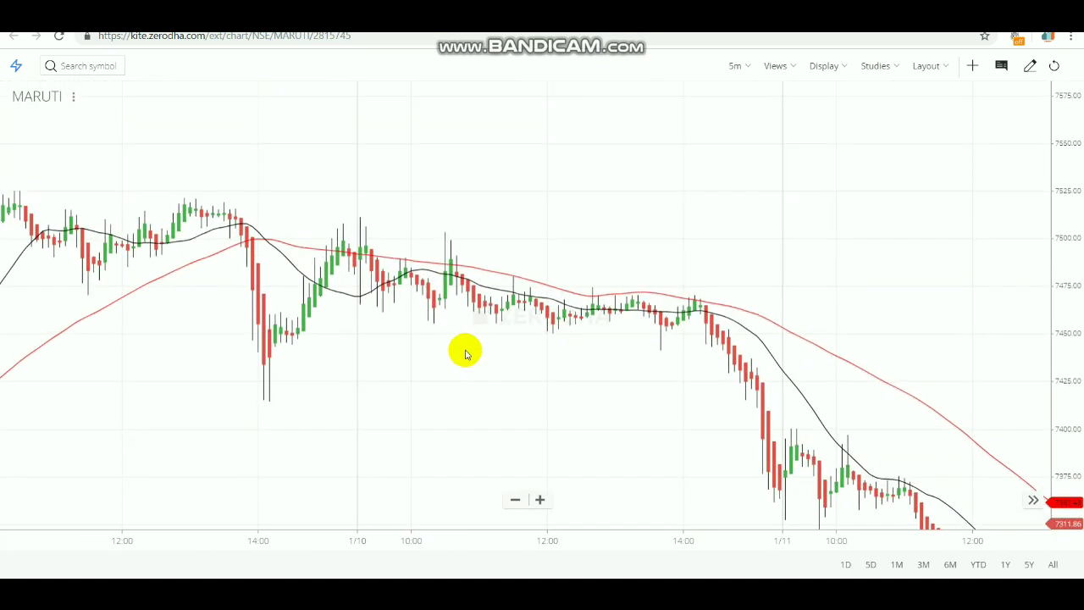
click(540, 500)
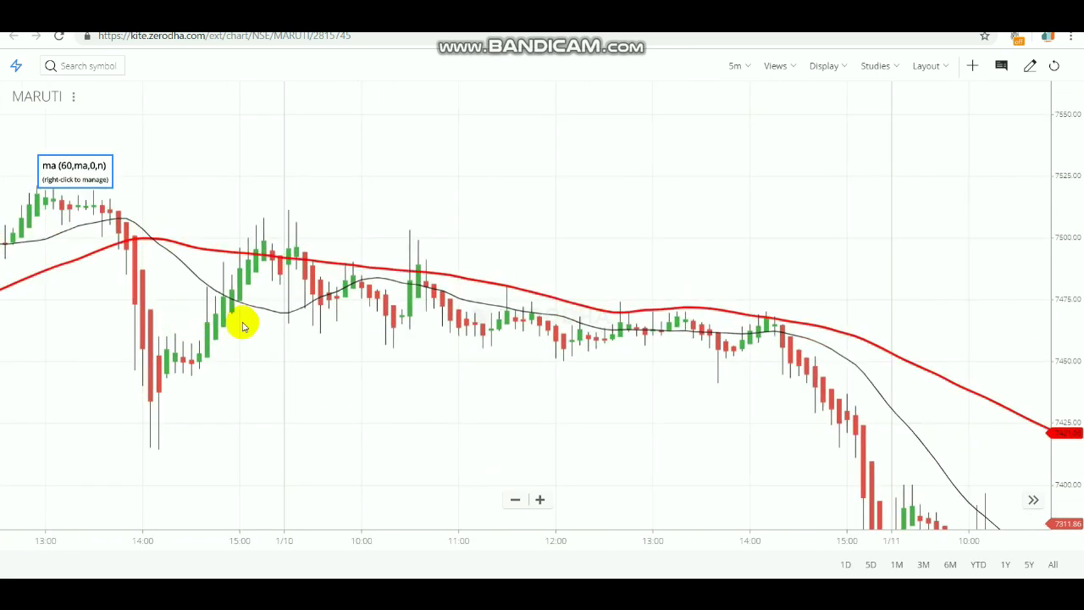
click(974, 65)
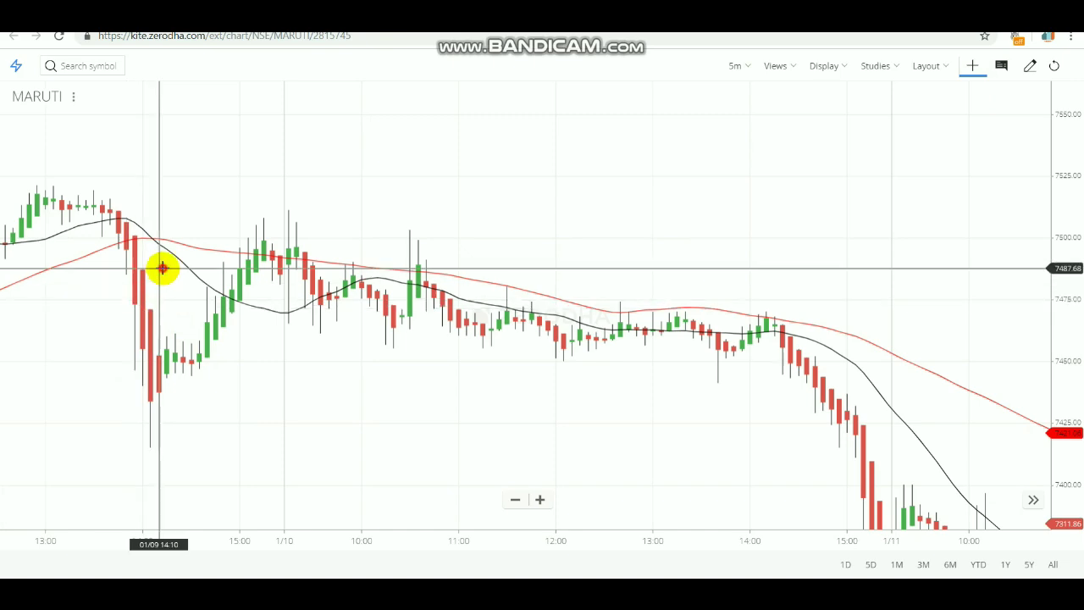
- Zoom out, jump to MARUTI's latest candles, then pan back to the 1/7–1/8 candles
drag(162, 268, 96, 161)
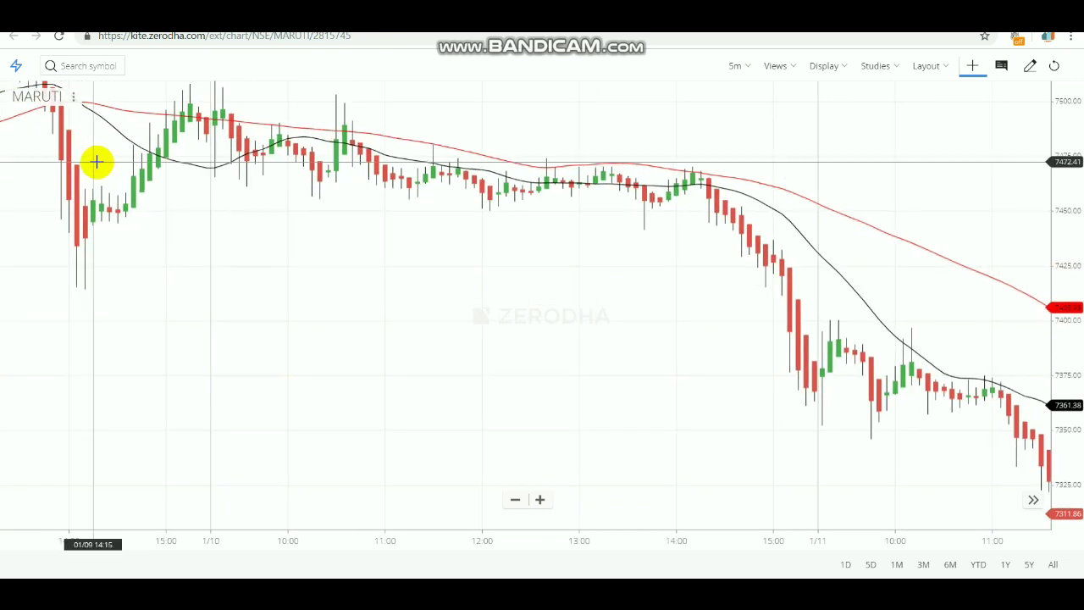
click(506, 501)
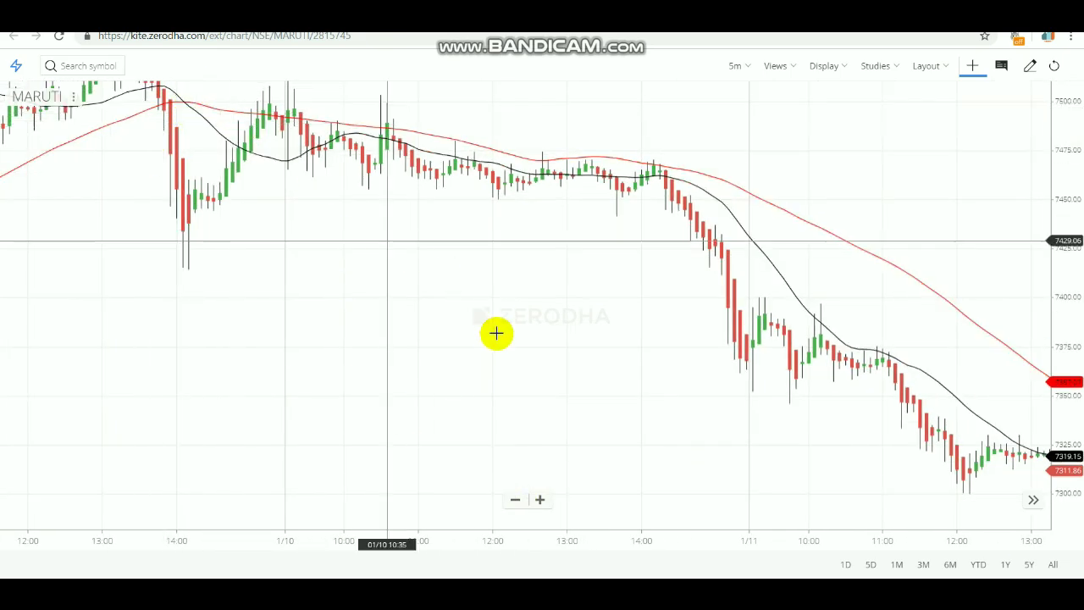
click(1035, 501)
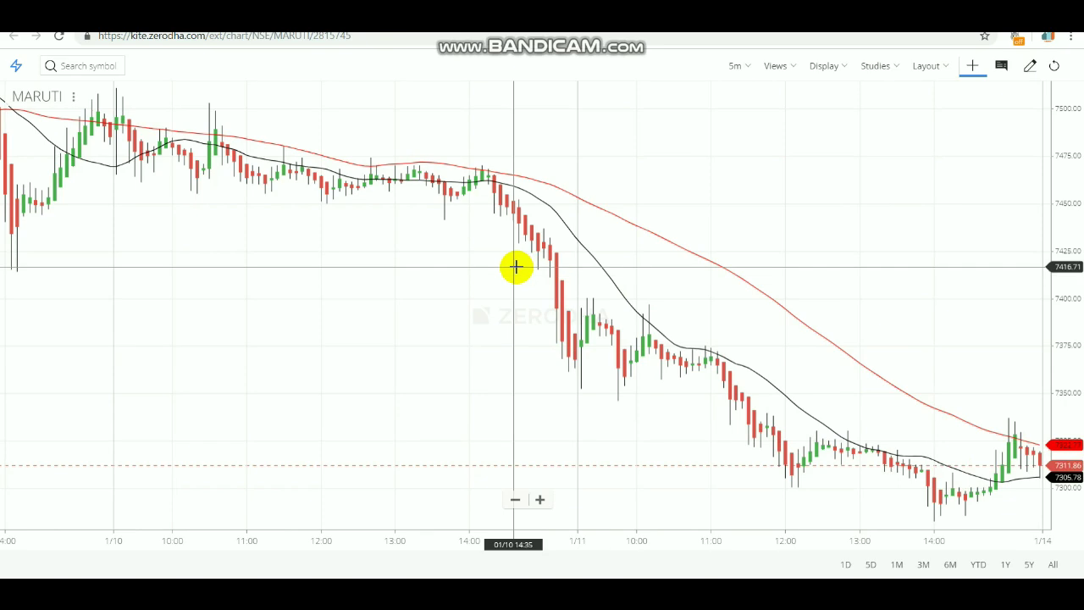
drag(515, 268, 697, 259)
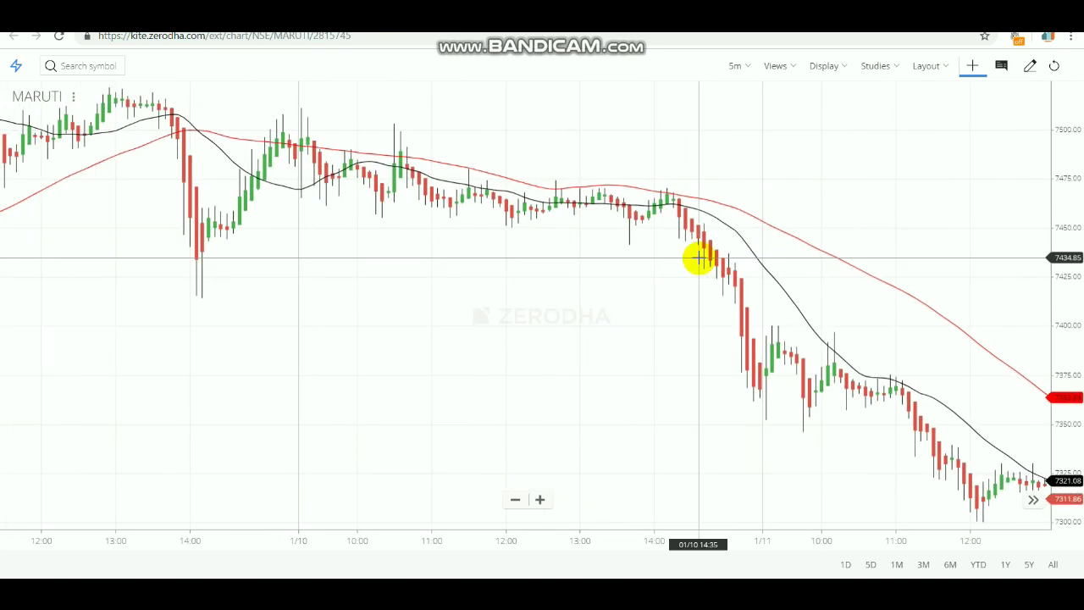
drag(503, 258, 704, 287)
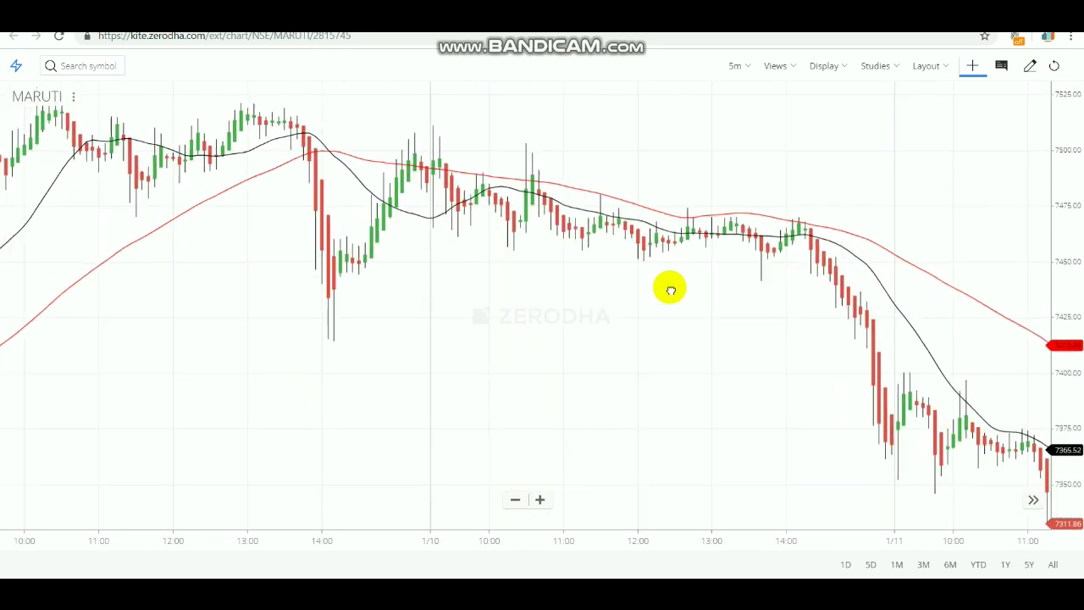
mouse_move(347, 319)
mouse_down()
mouse_move(585, 350)
mouse_move(686, 329)
mouse_up()
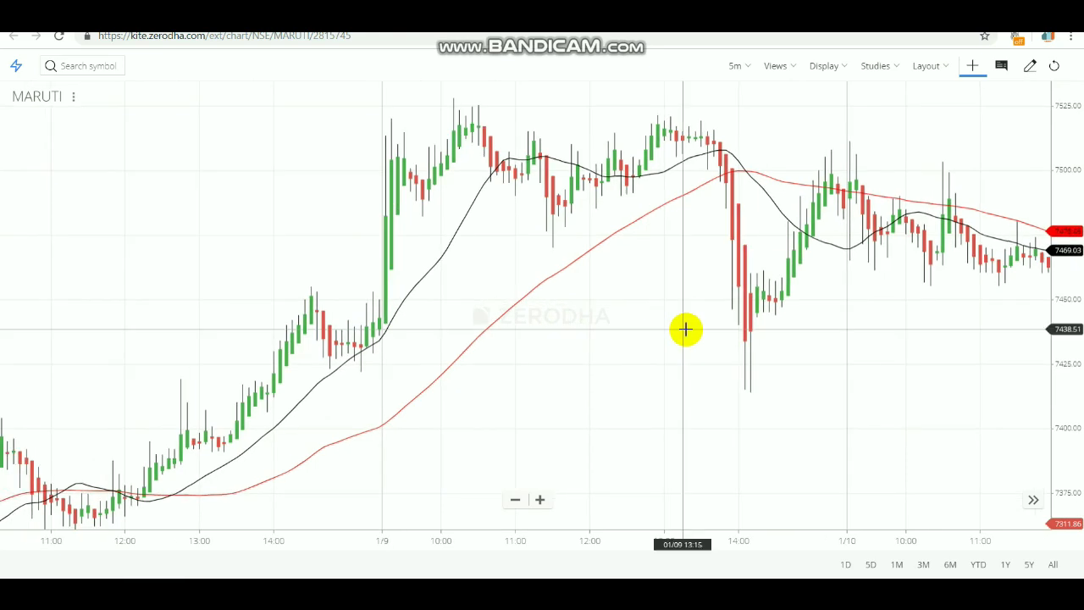
drag(678, 328, 648, 281)
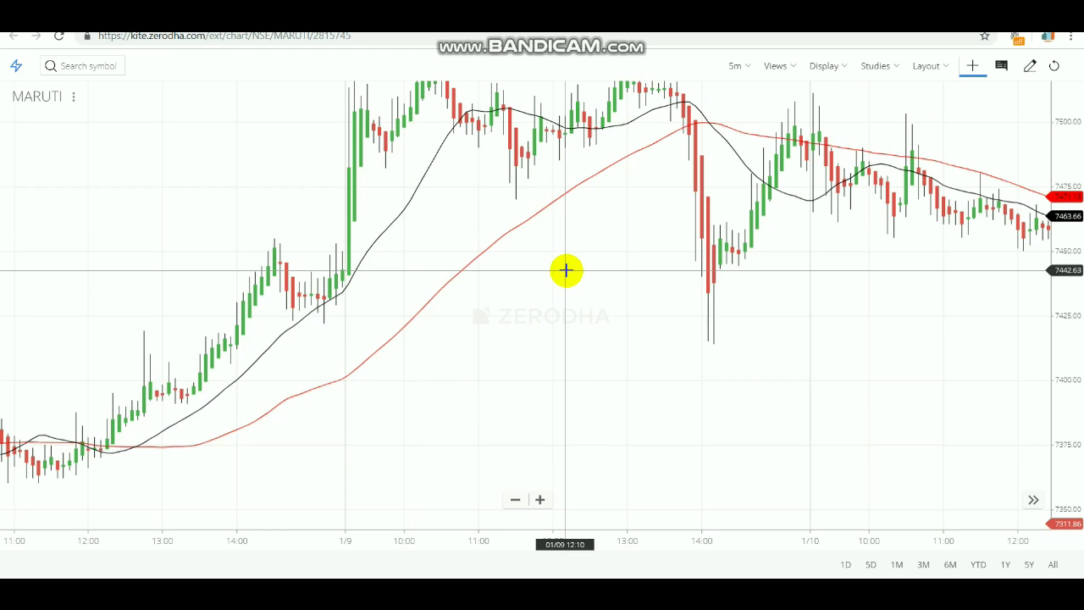
drag(566, 271, 619, 257)
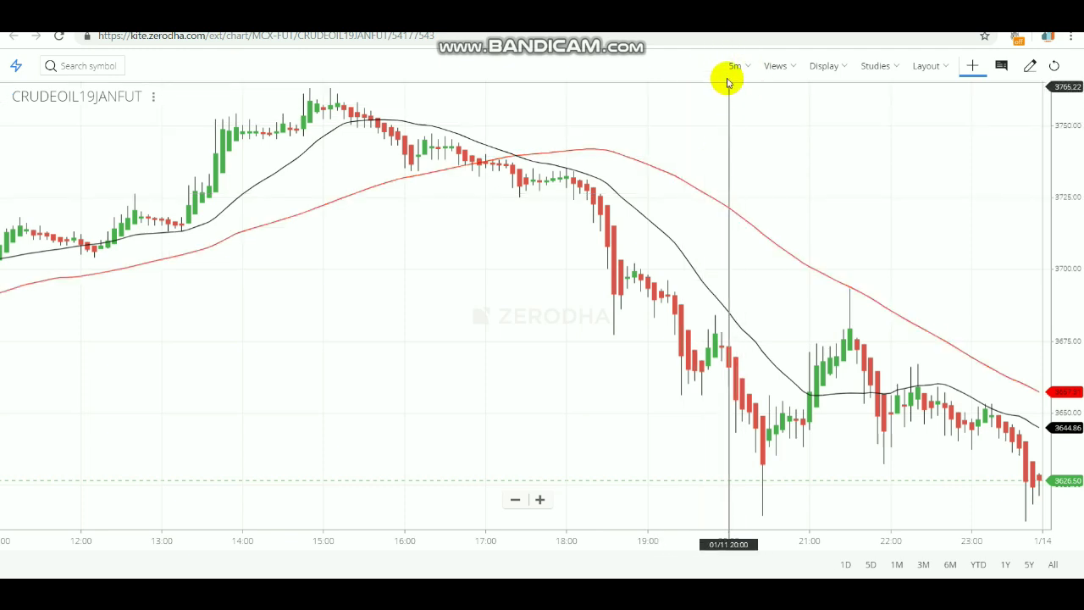
- Leave space after CRUDEOIL19JANFUT's latest candle, then pan back to the previous evening's candles
drag(755, 360, 620, 343)
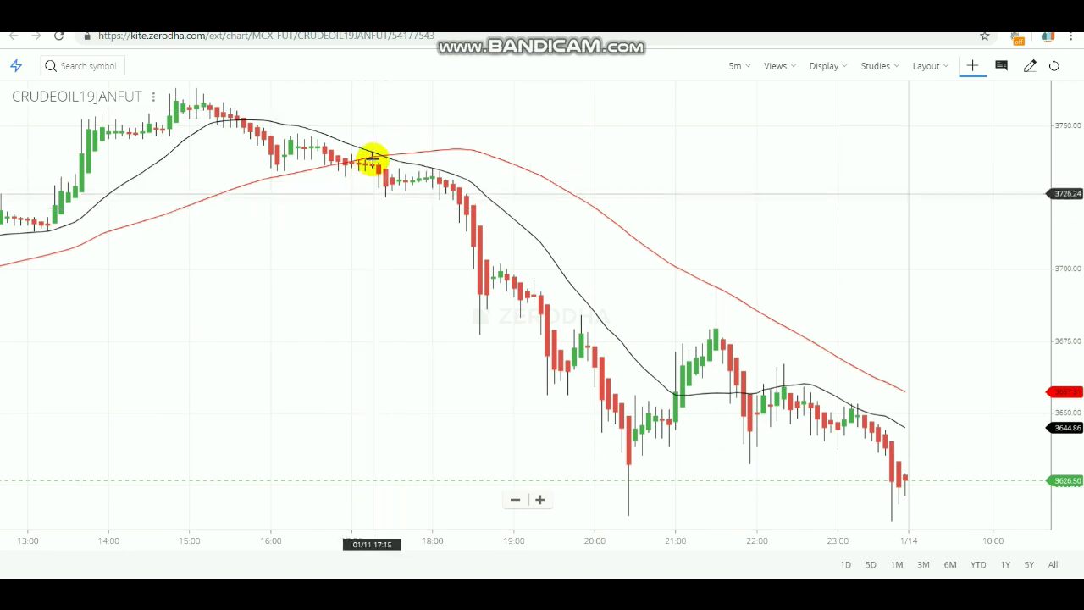
drag(398, 178, 461, 208)
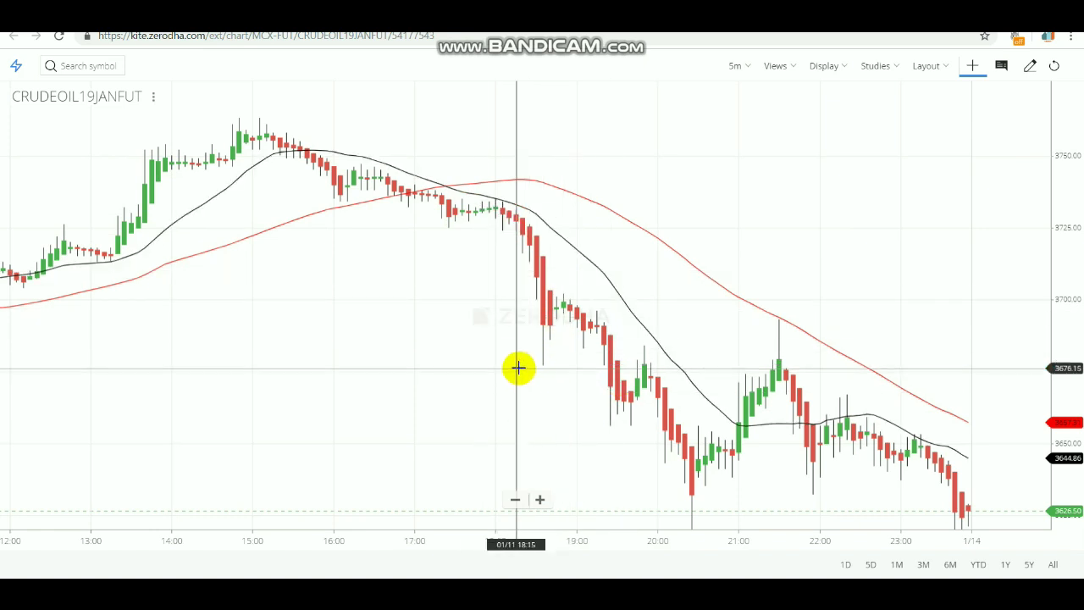
drag(425, 288, 693, 254)
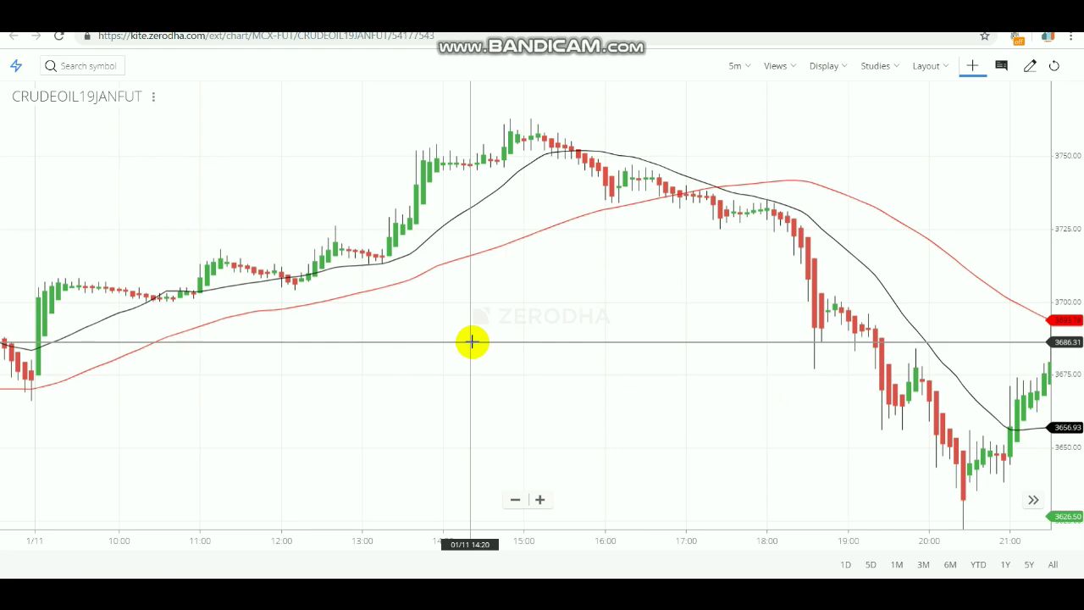
drag(472, 341, 583, 340)
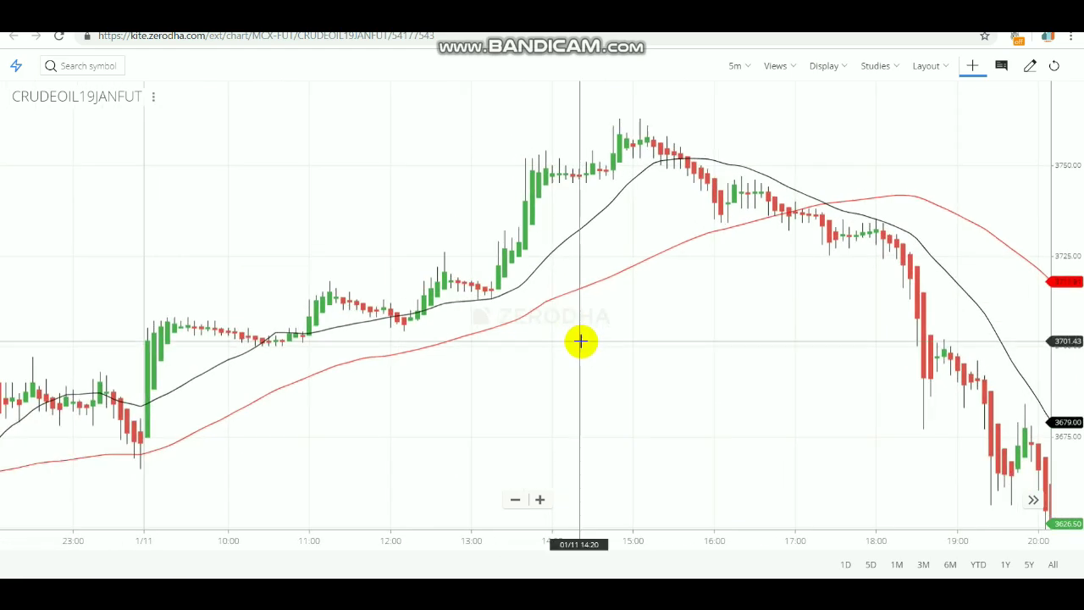
mouse_move(390, 296)
mouse_down()
mouse_move(468, 288)
mouse_move(460, 307)
mouse_up()
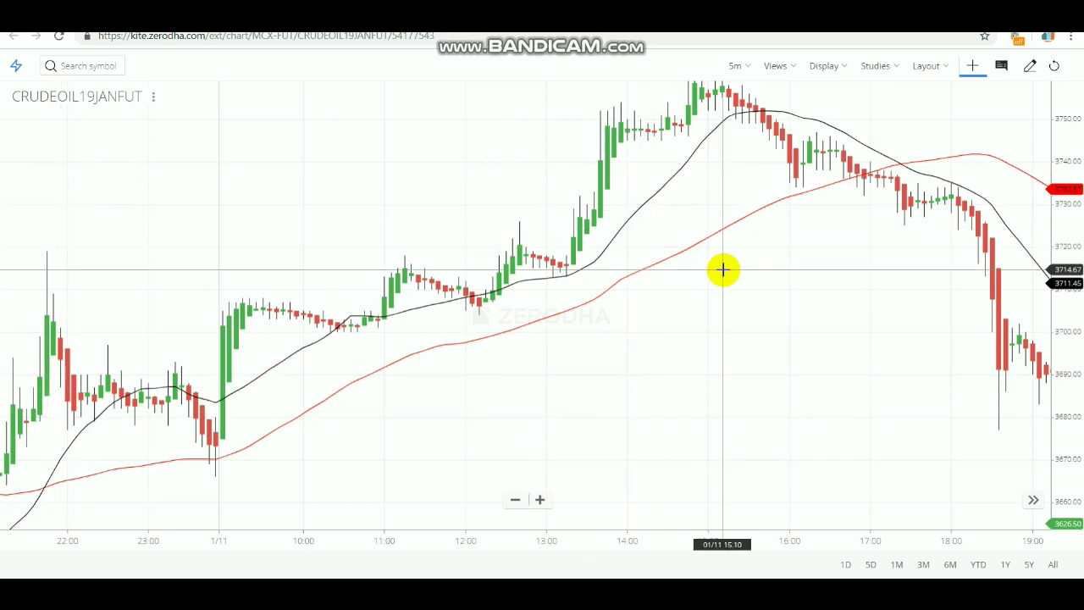
- Switch CRUDEOIL19JANFUT to 10-minute candles and pan to the latest candles with empty dates beyond
click(736, 69)
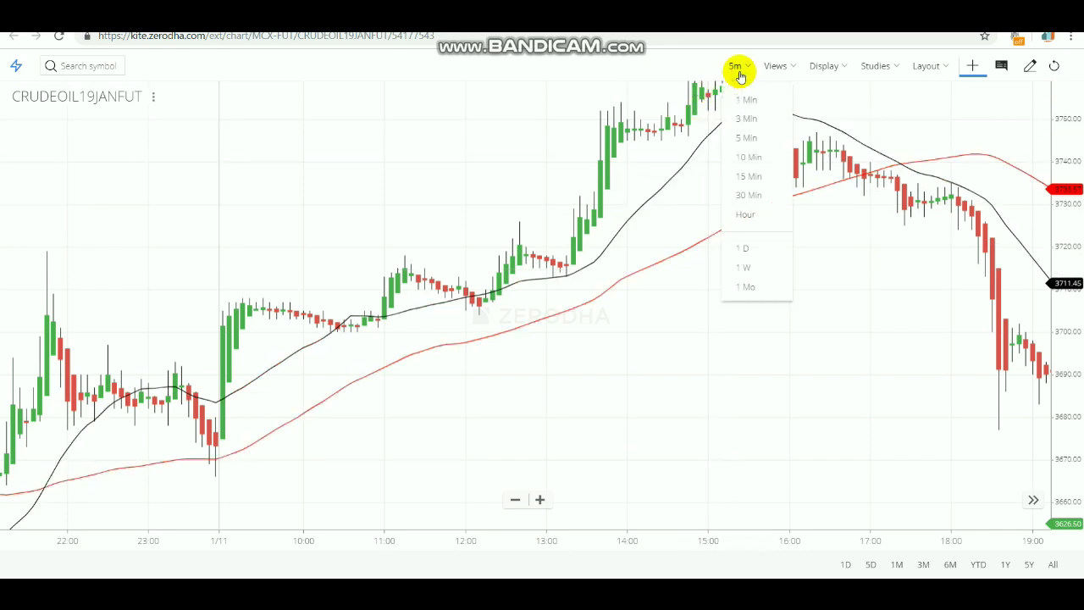
click(758, 161)
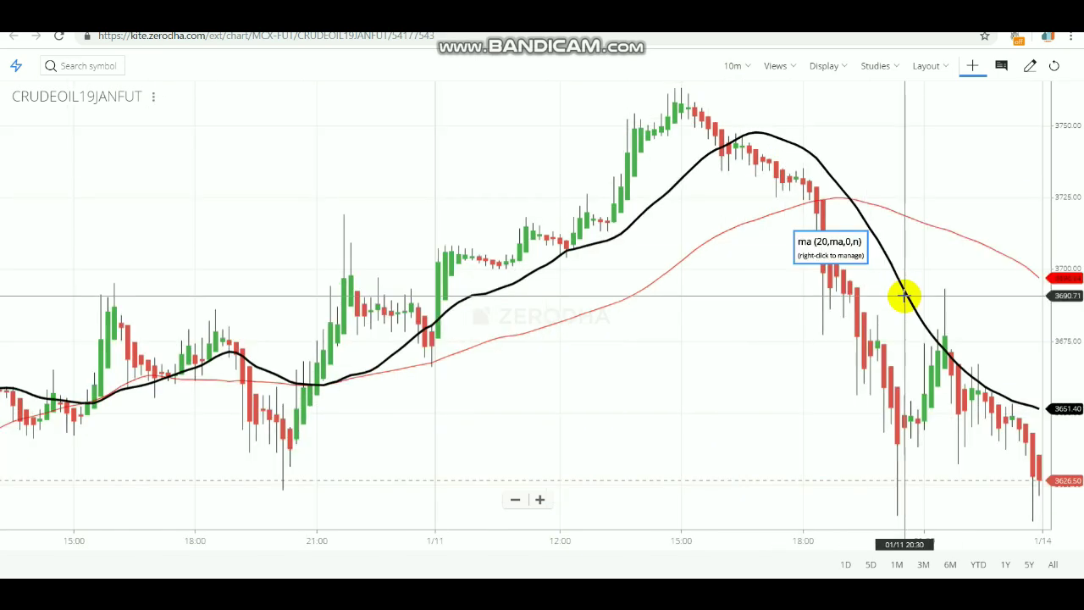
drag(895, 297, 653, 327)
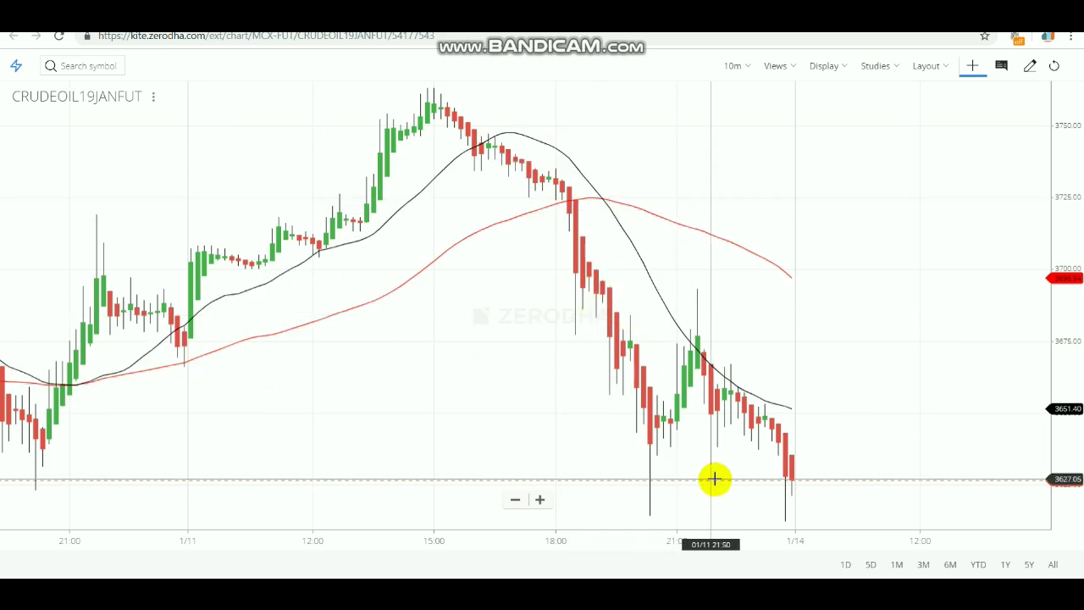
scroll(717, 235, left, 5)
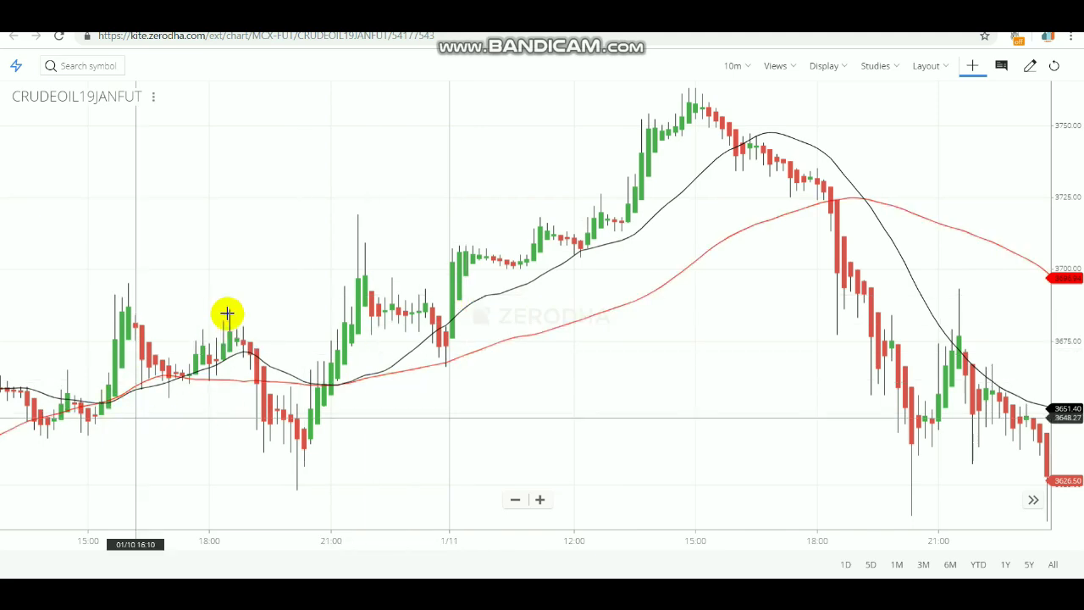
drag(373, 378, 104, 387)
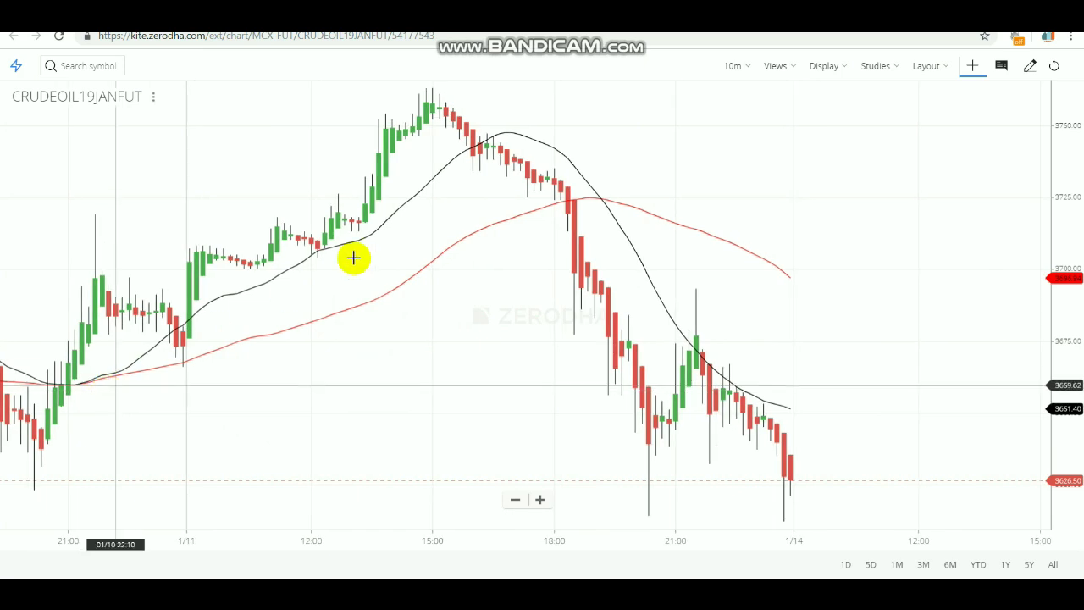